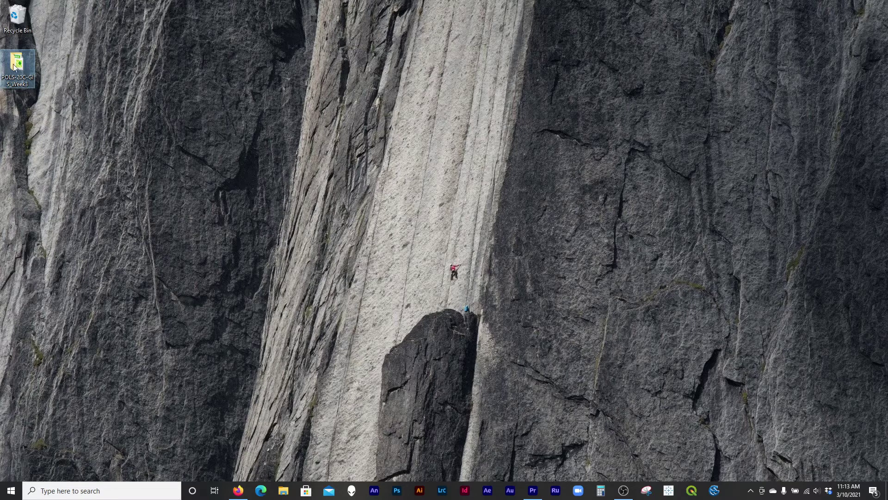
Switch to Firefox and open the Week_3 assignment "GIS 3 - Queries & Summaries I (Choropleth)" on the Moodle course page
{"action": "left_click", "coordinate": [239, 490]}
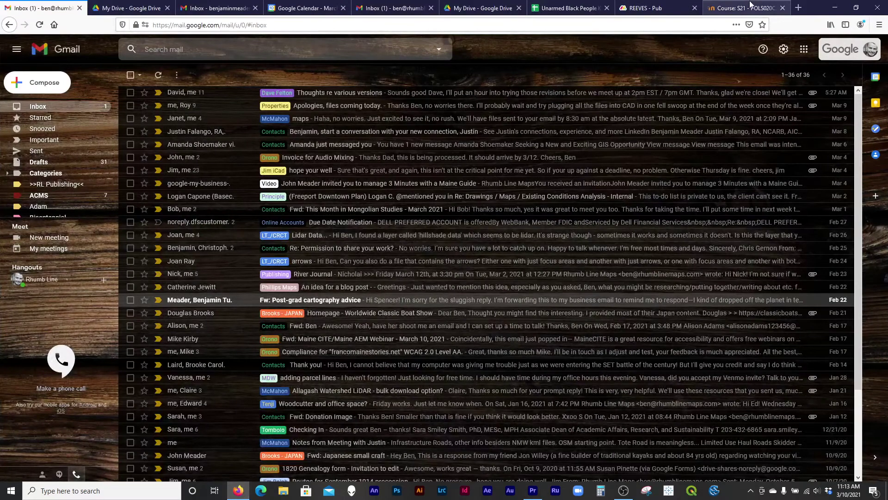
{"action": "left_click", "coordinate": [750, 4]}
{"action": "scroll", "coordinate": [372, 232], "scroll_direction": "down", "scroll_amount": 6}
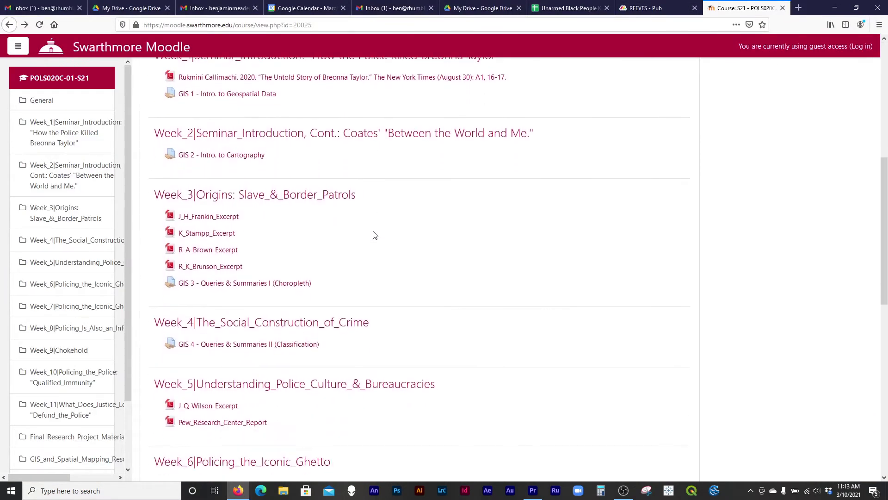
{"action": "left_click", "coordinate": [237, 287]}
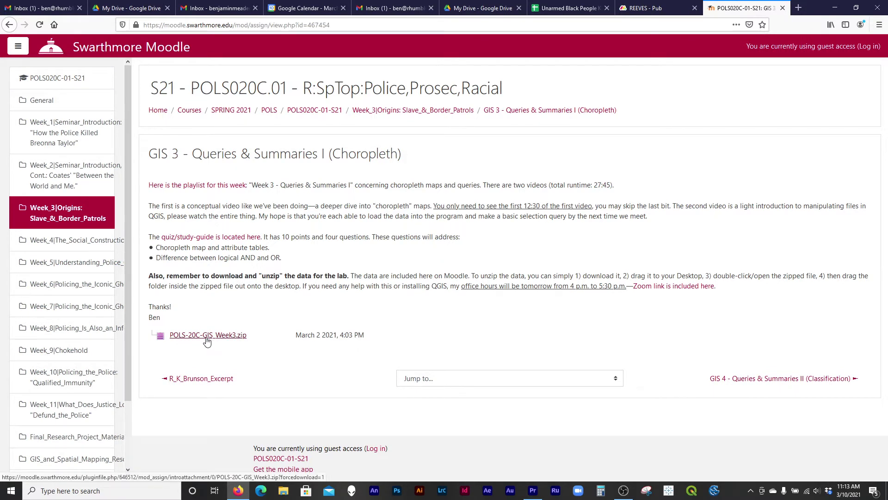
Minimize the browser and open the POLS-20C-GIS_Week3 project in QGIS from the desktop folder of the same name
{"action": "left_click", "coordinate": [837, 7]}
{"action": "double_click", "coordinate": [26, 75]}
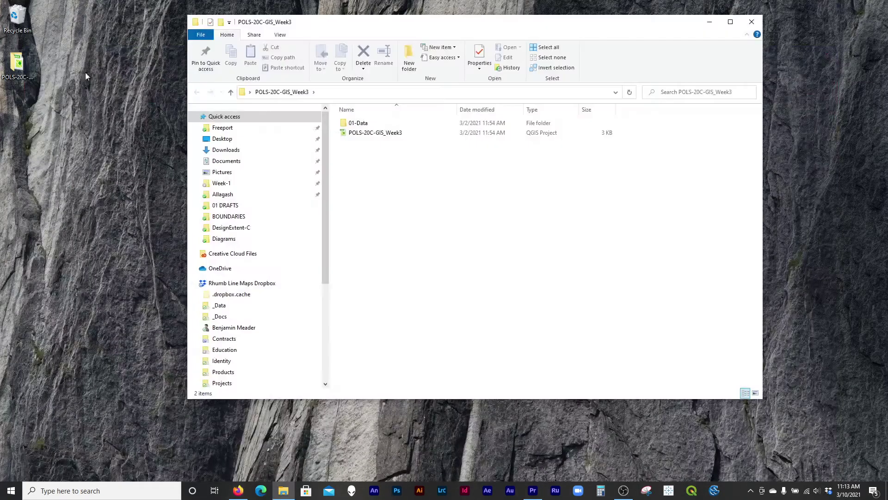
{"action": "left_click", "coordinate": [373, 134]}
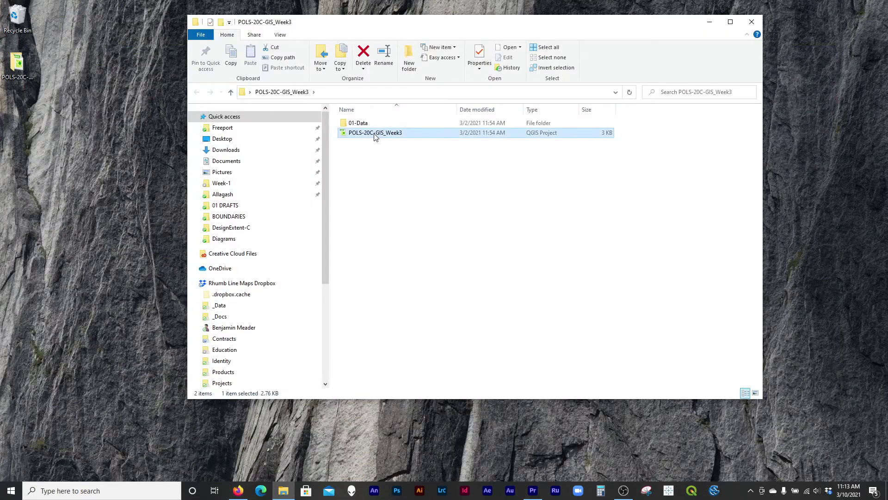
{"action": "double_click", "coordinate": [375, 134]}
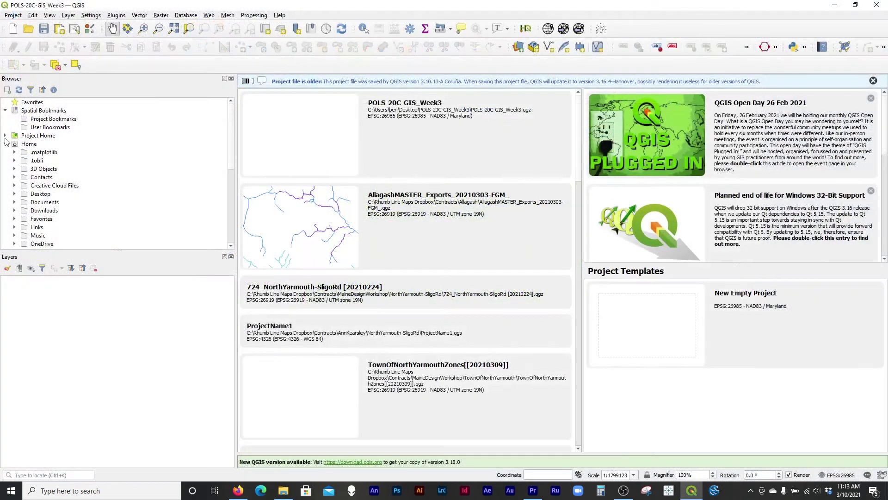
Add Baltimore_CensusBlocks.shp from the project home's 01-Data folder to the map as a layer
{"action": "left_click", "coordinate": [5, 136]}
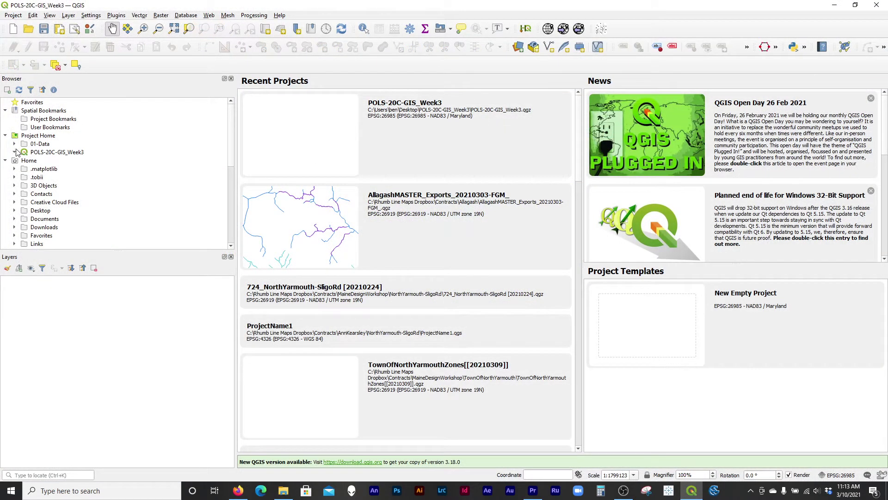
{"action": "left_click", "coordinate": [14, 144]}
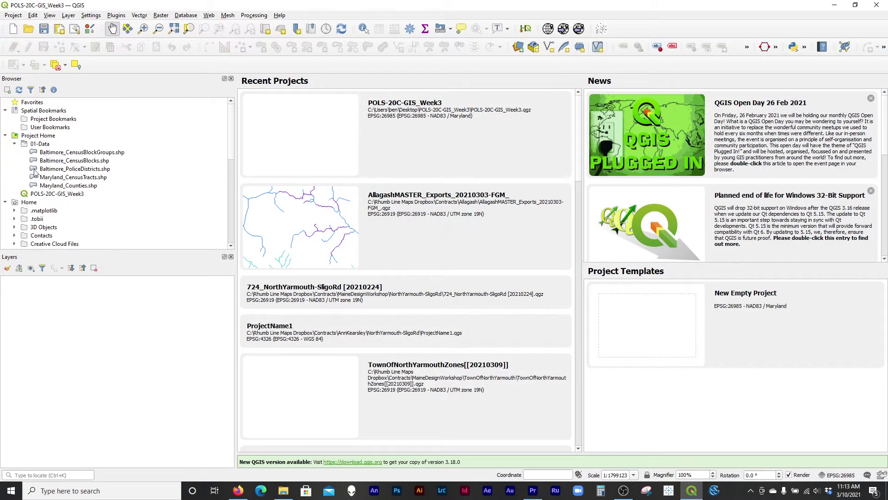
{"action": "left_click", "coordinate": [99, 161]}
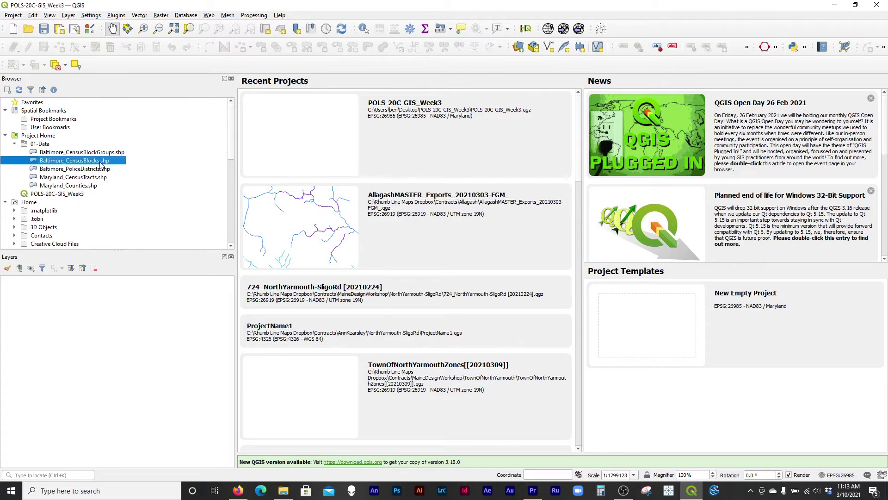
{"action": "double_click", "coordinate": [100, 163]}
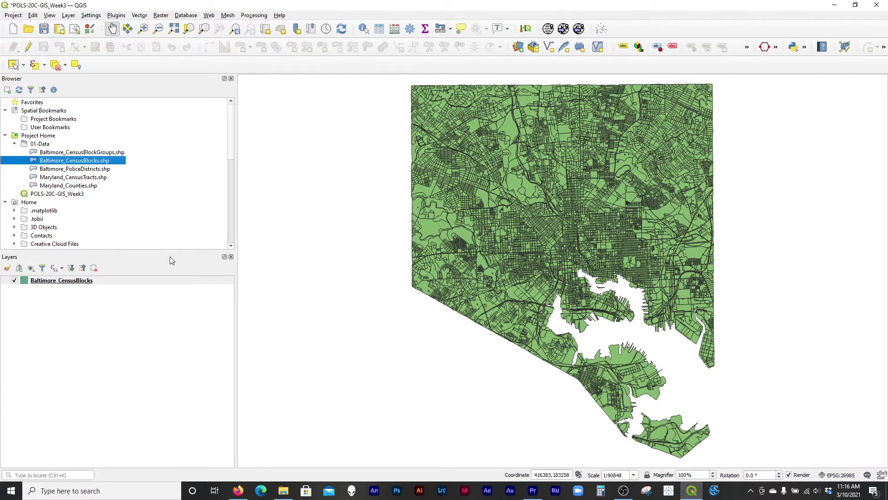
{"action": "left_click_drag", "start_coordinate": [557, 239], "coordinate": [498, 242]}
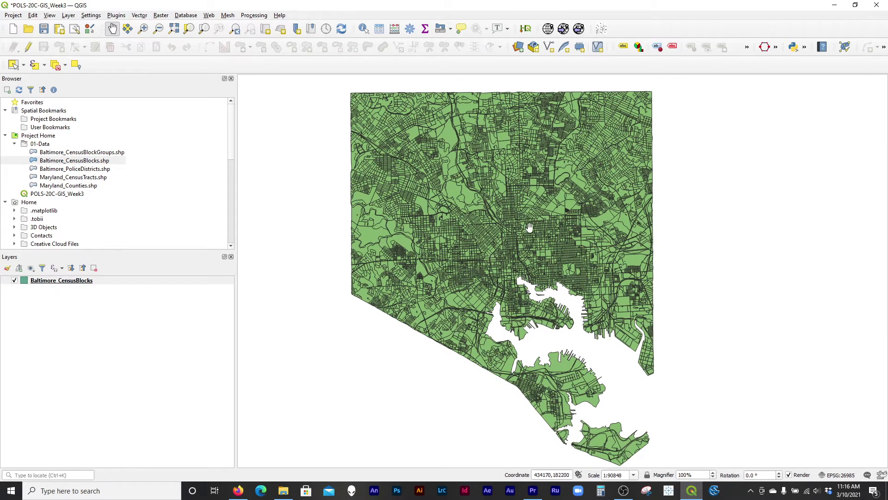
{"action": "left_click", "coordinate": [82, 282]}
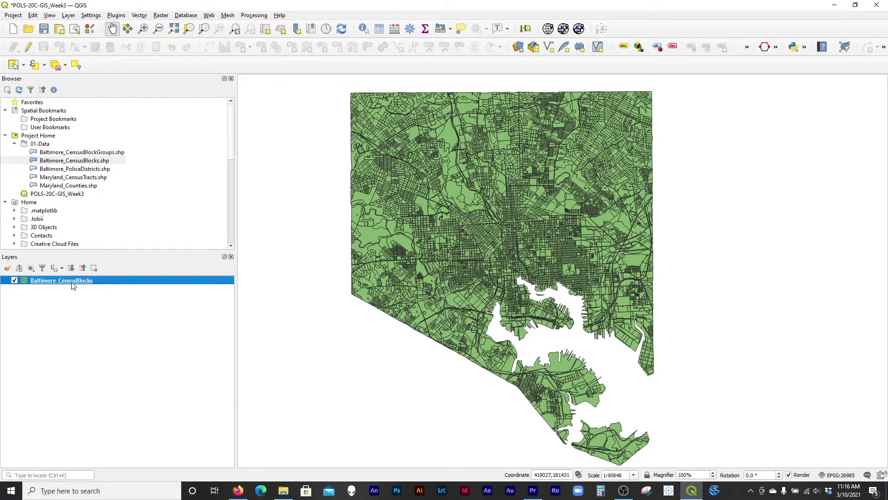
{"action": "left_click", "coordinate": [89, 162]}
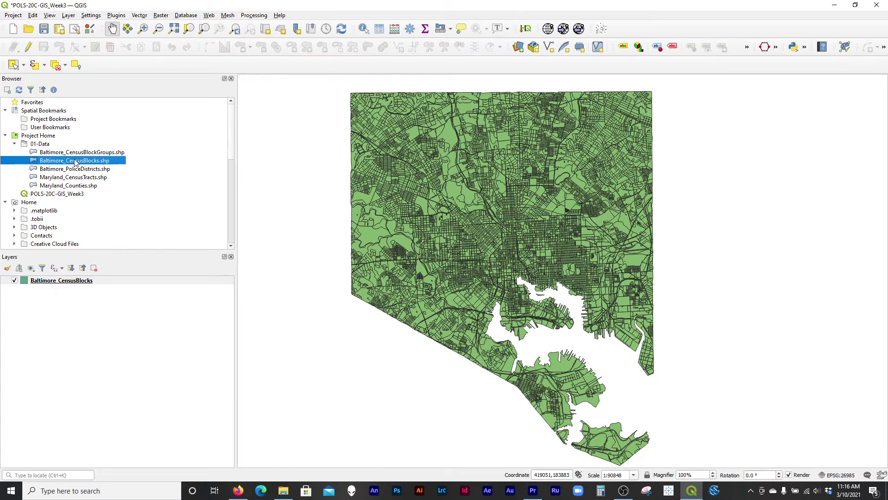
Examine the Baltimore_CensusBlocks attribute table alongside the map, comparing its rows and population fields with the block polygons, and close it
{"action": "left_click", "coordinate": [74, 283]}
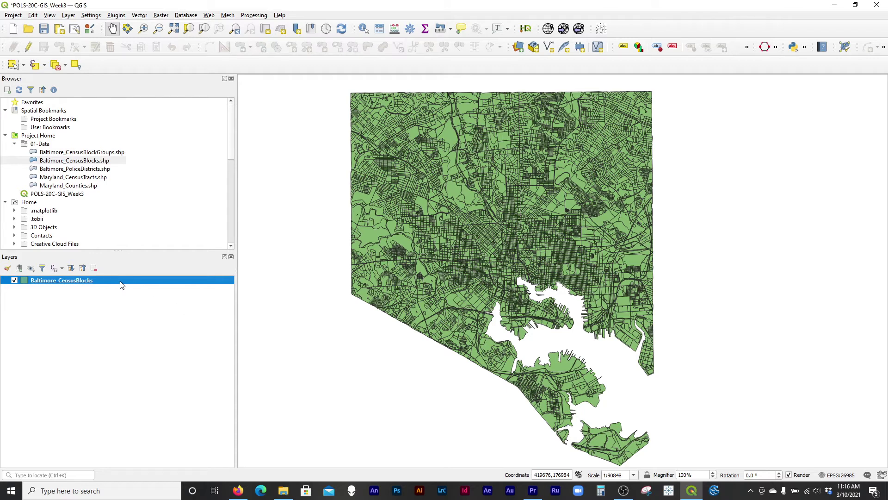
{"action": "right_click", "coordinate": [101, 286]}
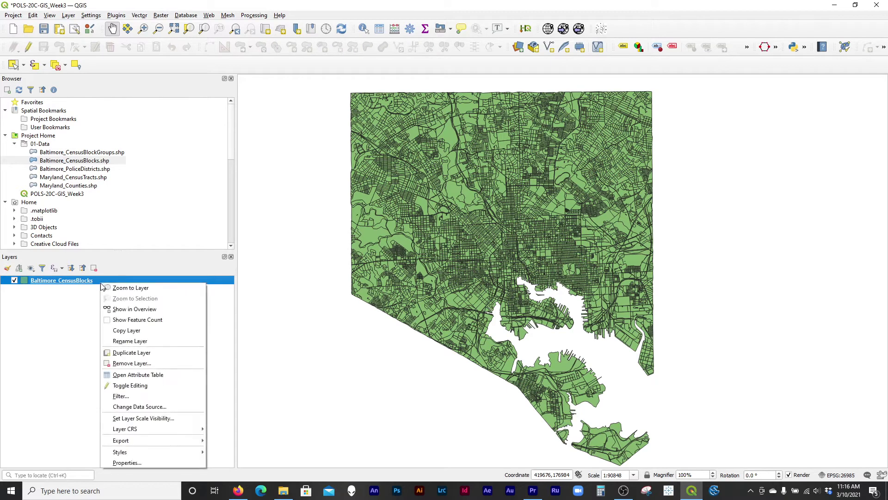
{"action": "left_click", "coordinate": [140, 375]}
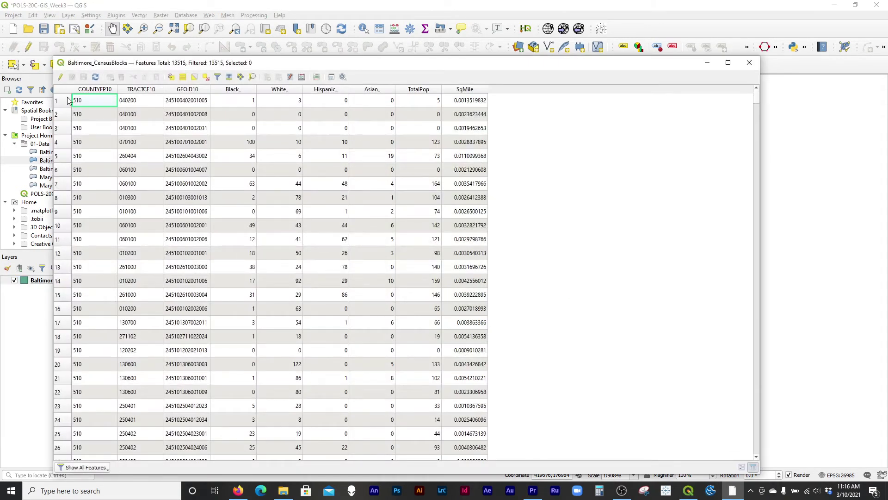
{"action": "left_click_drag", "start_coordinate": [114, 63], "coordinate": [153, 37]}
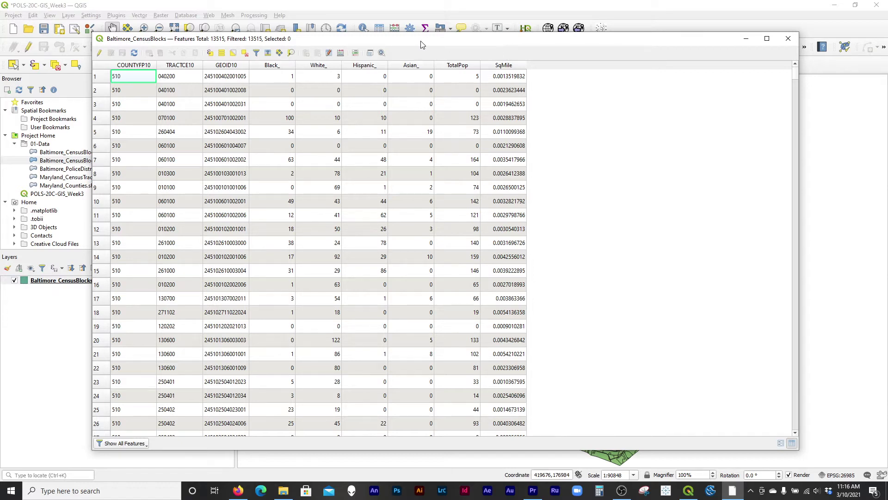
{"action": "left_click_drag", "start_coordinate": [420, 44], "coordinate": [708, 367]}
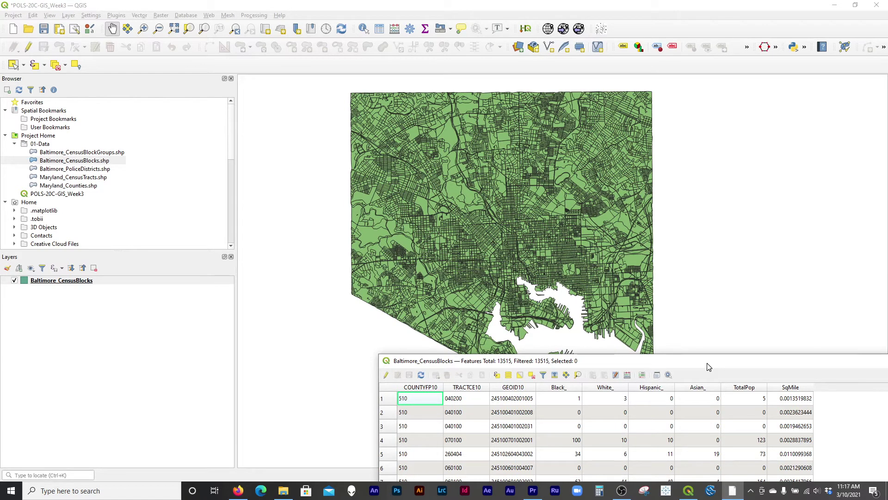
{"action": "left_click_drag", "start_coordinate": [708, 367], "coordinate": [418, 40]}
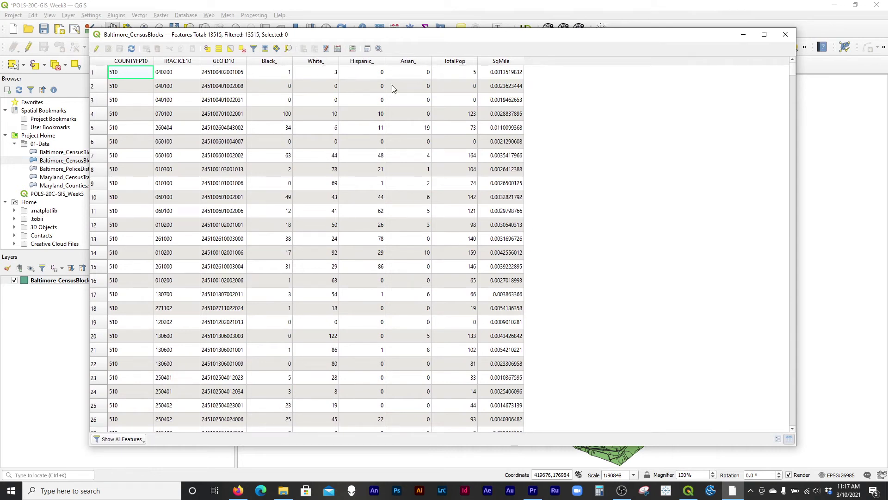
{"action": "left_click_drag", "start_coordinate": [449, 37], "coordinate": [465, 411]}
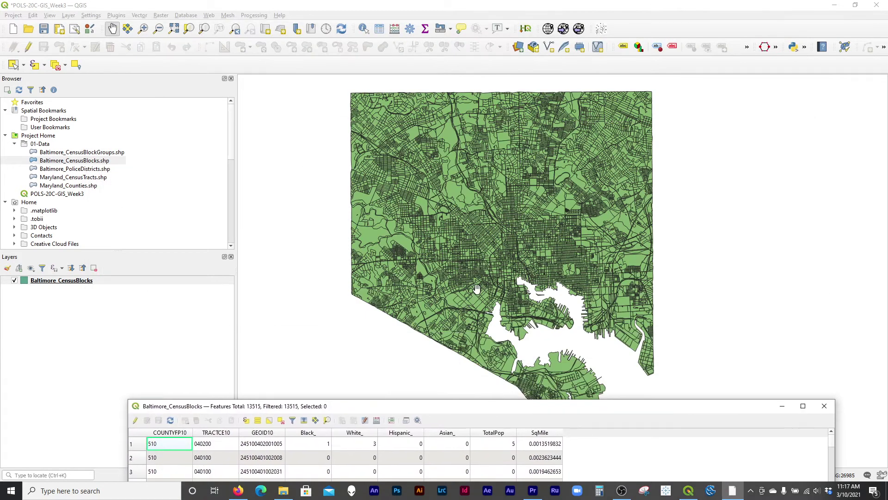
{"action": "left_click_drag", "start_coordinate": [464, 411], "coordinate": [454, 374]}
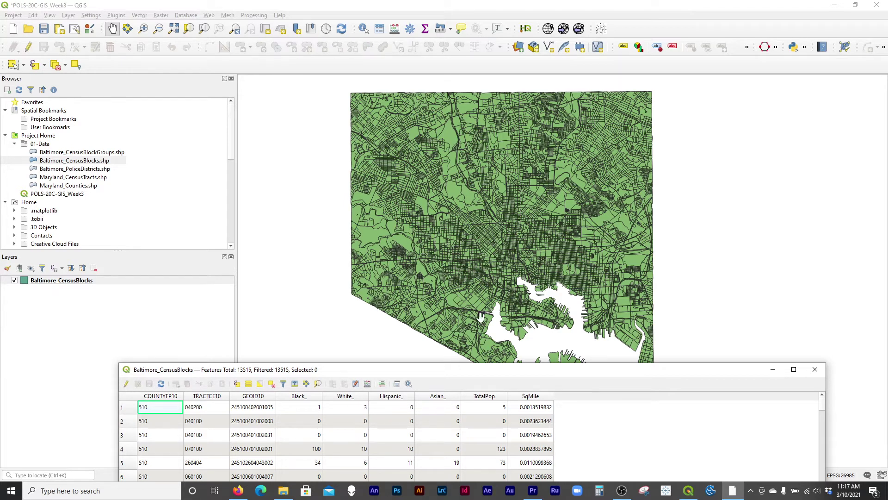
{"action": "left_click_drag", "start_coordinate": [453, 373], "coordinate": [453, 318]}
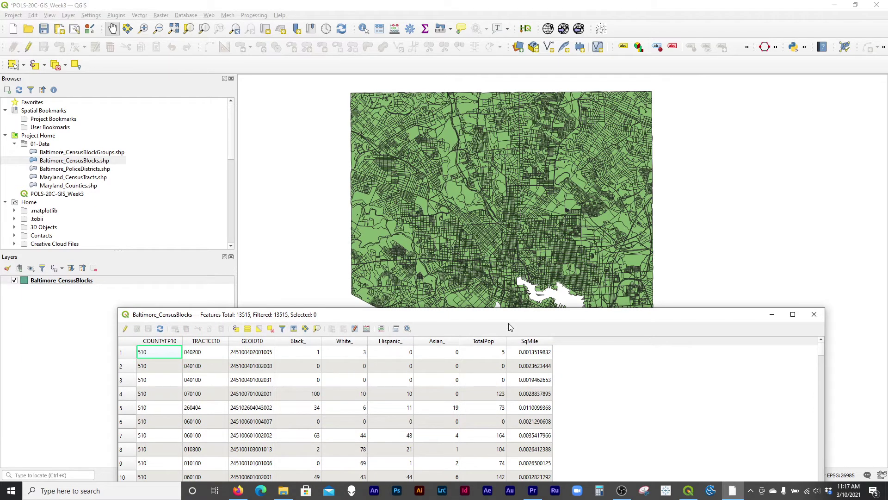
{"action": "left_click_drag", "start_coordinate": [511, 319], "coordinate": [466, 55]}
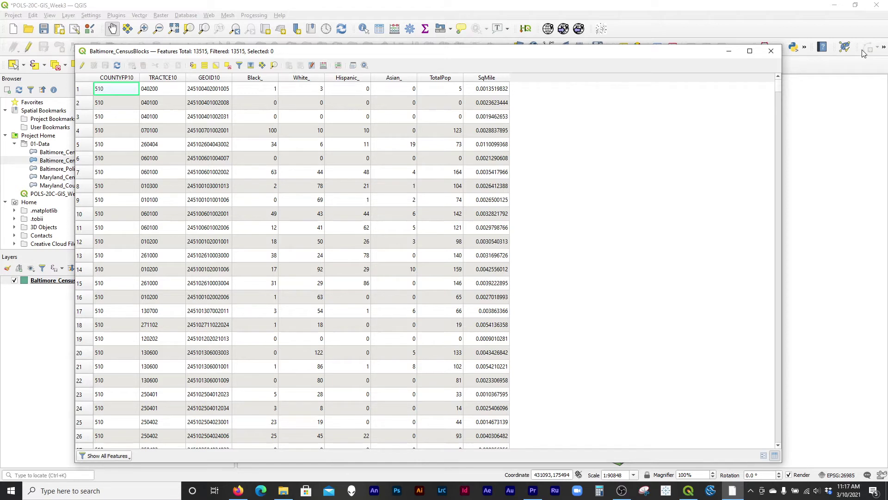
{"action": "left_click", "coordinate": [771, 52]}
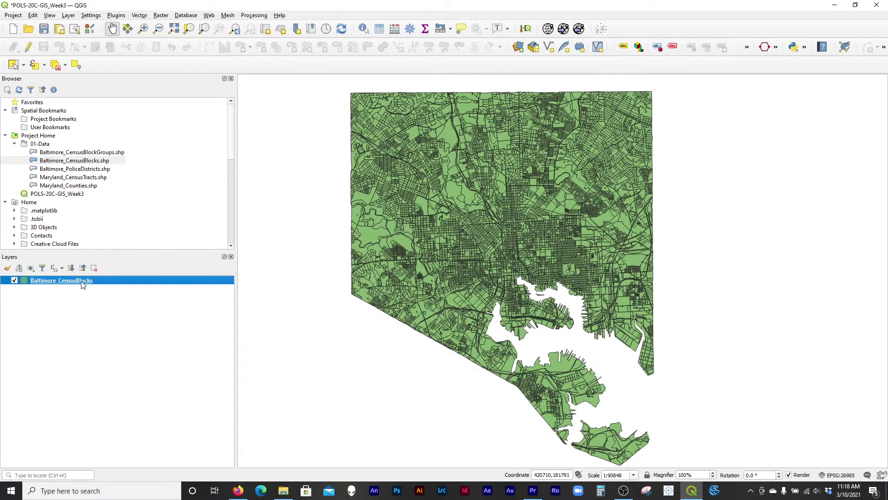
Reopen the Baltimore_CensusBlocks attribute table and open a smaller Field Calculator window over it
{"action": "right_click", "coordinate": [82, 283]}
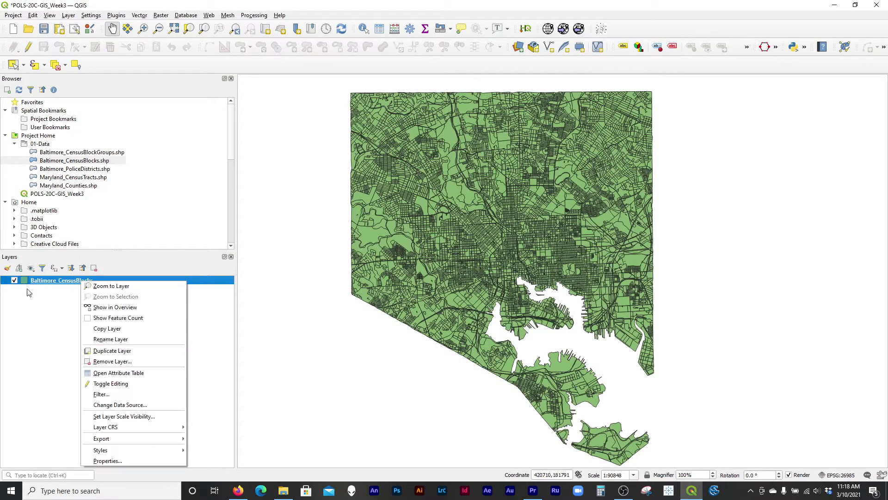
{"action": "left_click", "coordinate": [117, 376]}
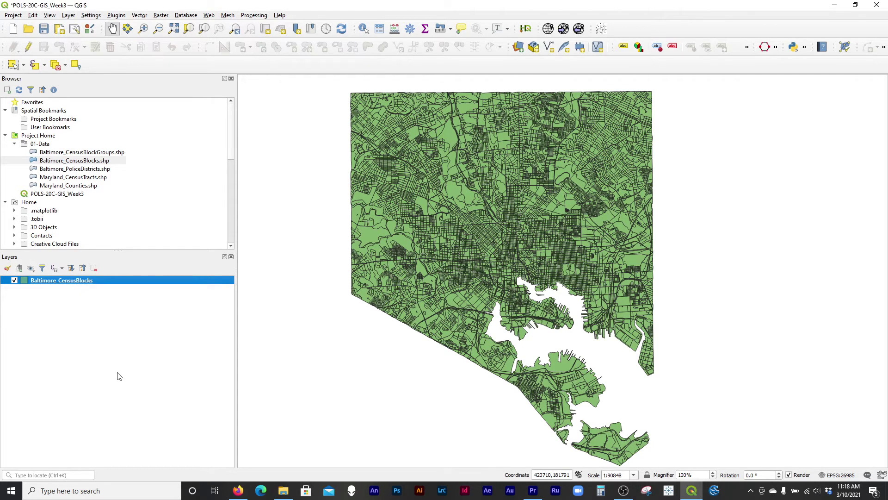
{"action": "left_click_drag", "start_coordinate": [255, 52], "coordinate": [258, 36]}
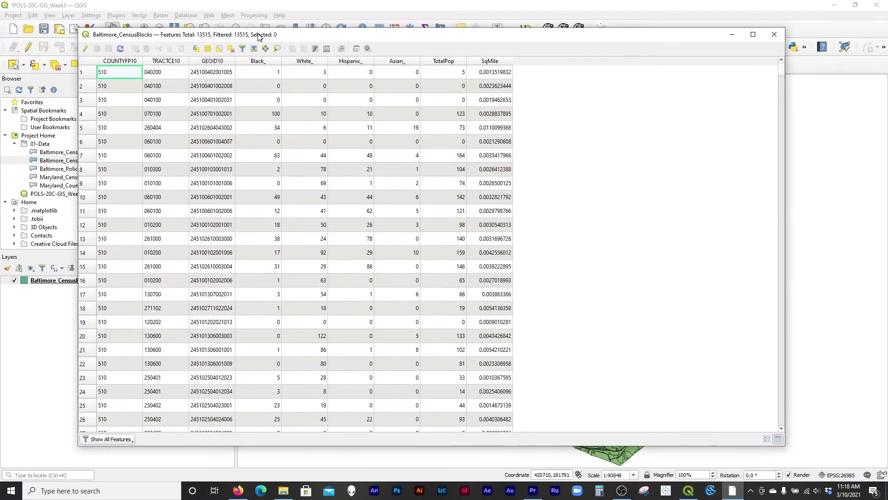
{"action": "left_click", "coordinate": [326, 49]}
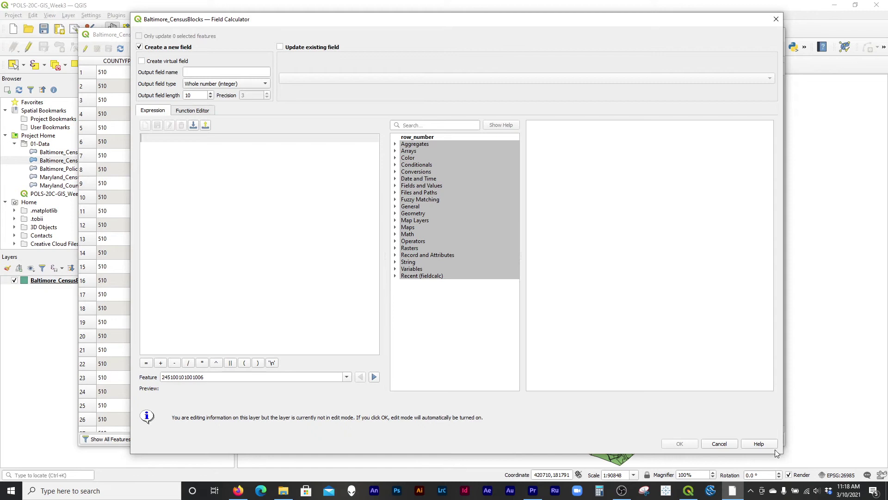
{"action": "left_click_drag", "start_coordinate": [781, 455], "coordinate": [617, 410]}
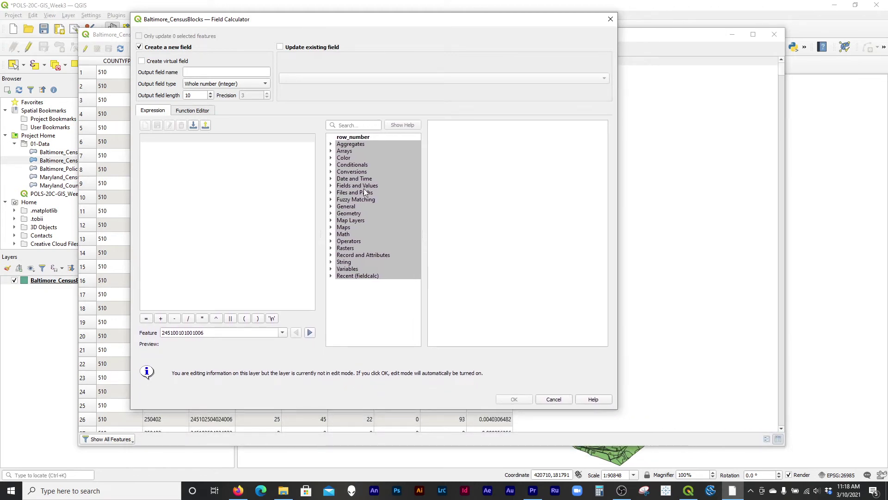
{"action": "left_click_drag", "start_coordinate": [471, 26], "coordinate": [486, 26]}
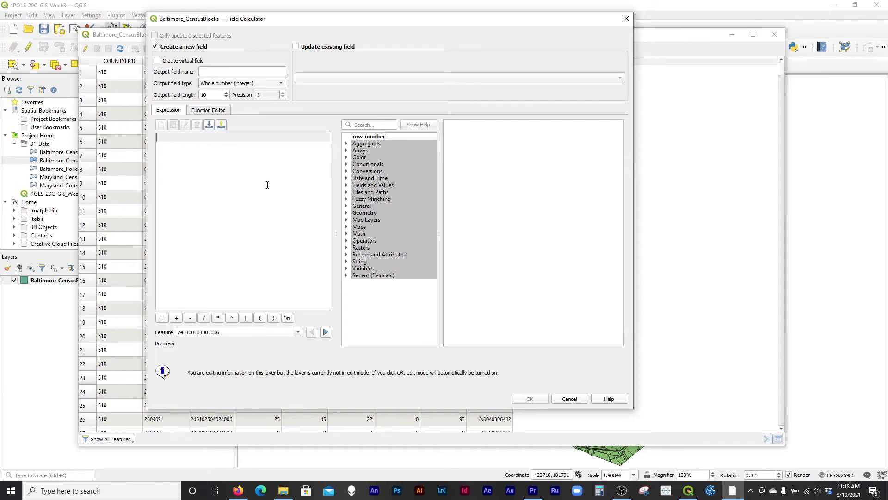
{"action": "mouse_move", "coordinate": [197, 21]}
{"action": "left_mouse_down"}
{"action": "mouse_move", "coordinate": [213, 24]}
{"action": "mouse_move", "coordinate": [192, 15]}
{"action": "left_mouse_up"}
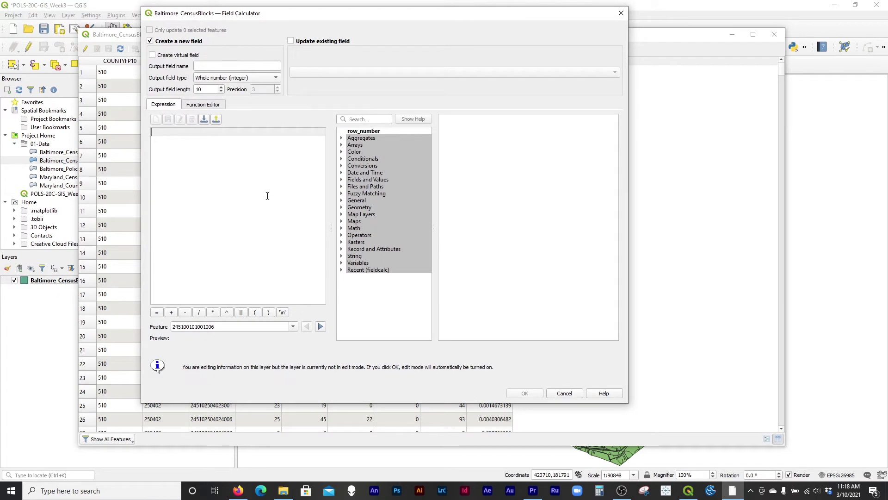
{"action": "mouse_move", "coordinate": [275, 20]}
{"action": "left_mouse_down"}
{"action": "mouse_move", "coordinate": [570, 159]}
{"action": "mouse_move", "coordinate": [376, 95]}
{"action": "mouse_move", "coordinate": [281, 29]}
{"action": "left_mouse_up"}
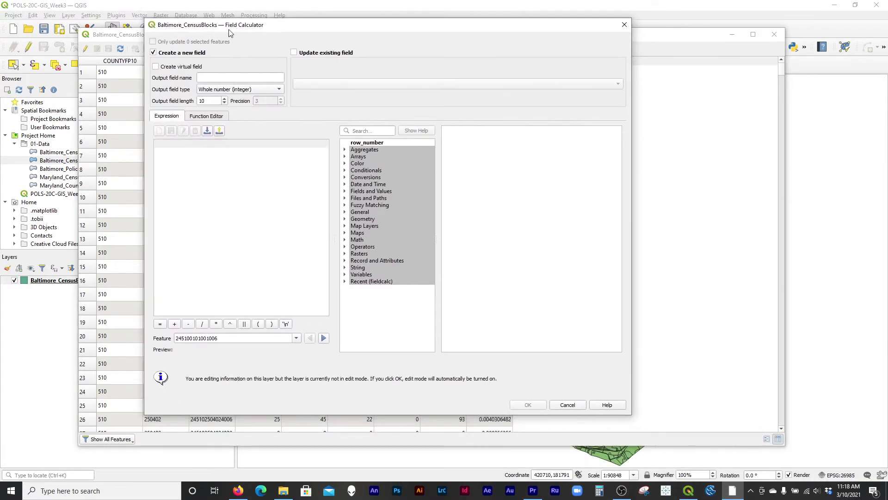
Name the new output field Perc-AA and set its type to Decimal number (real)
{"action": "left_click", "coordinate": [221, 78]}
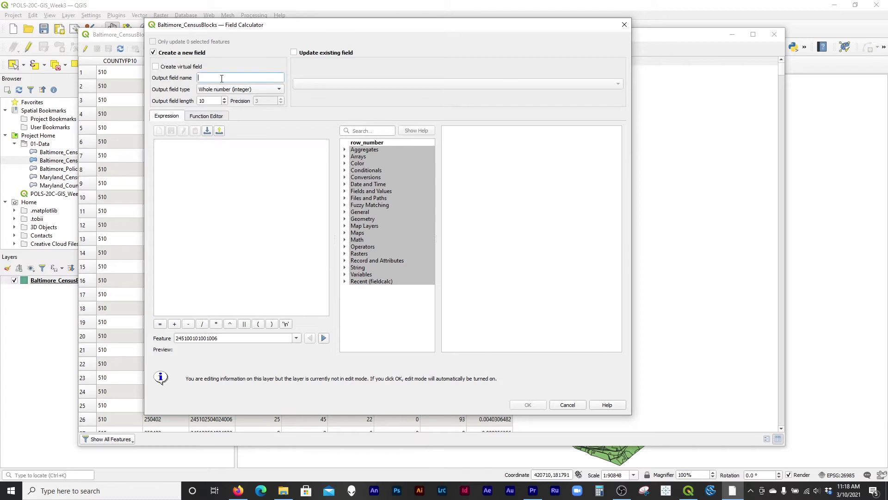
{"action": "type", "text": "Perc-AA"}
{"action": "left_click", "coordinate": [240, 91]}
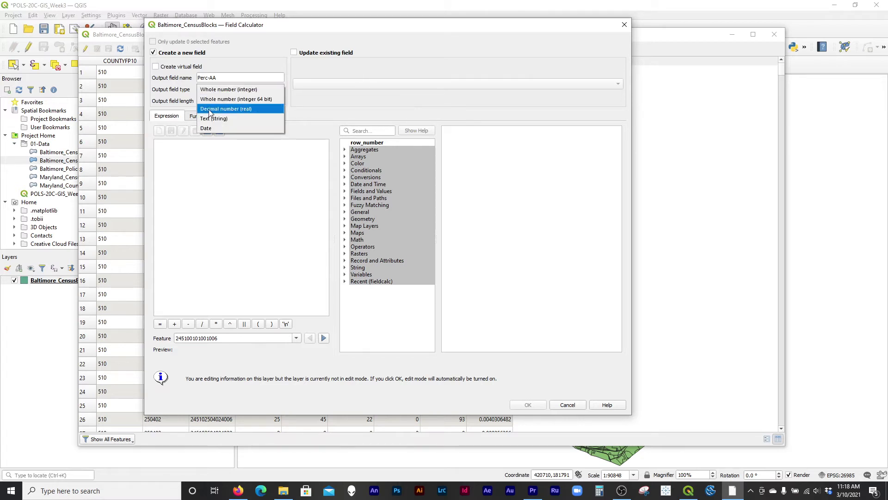
{"action": "left_click", "coordinate": [244, 109]}
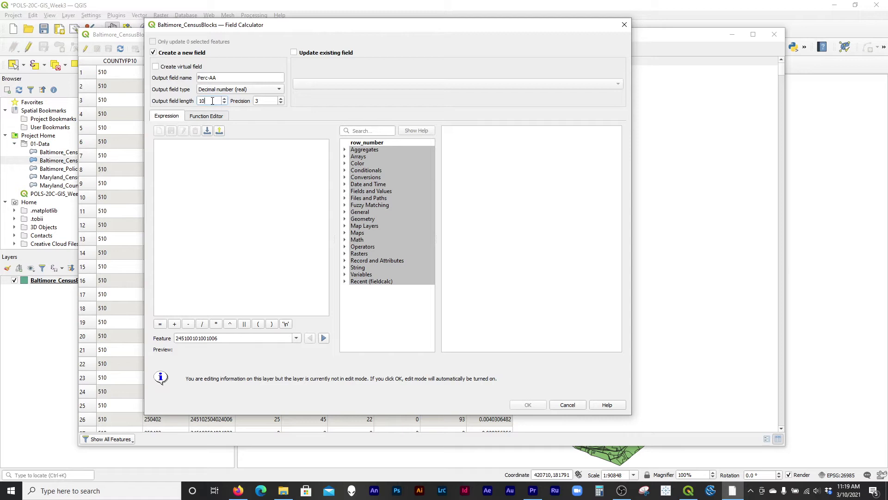
Set the Perc-AA output field's length to 20 and its precision to 2
{"action": "left_click_drag", "start_coordinate": [204, 100], "coordinate": [200, 103]}
{"action": "type", "text": "20"}
{"action": "double_click", "coordinate": [255, 101]}
{"action": "type", "text": "1"}
{"action": "double_click", "coordinate": [205, 100]}
{"action": "left_click", "coordinate": [205, 100]}
{"action": "left_click_drag", "start_coordinate": [208, 100], "coordinate": [197, 102]}
{"action": "left_click", "coordinate": [207, 100]}
{"action": "double_click", "coordinate": [202, 101]}
Start the field expression with the Black_ field from the Fields and Values group
{"action": "left_click", "coordinate": [225, 164]}
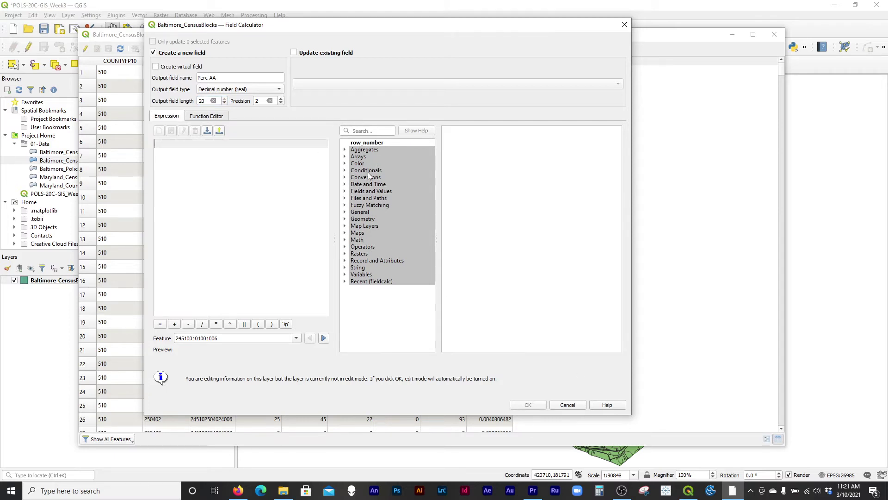
{"action": "left_click", "coordinate": [371, 205]}
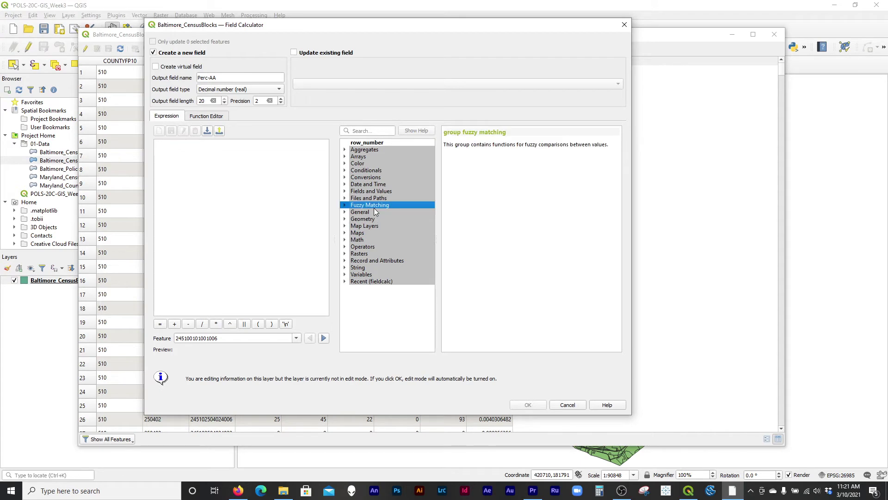
{"action": "left_click", "coordinate": [349, 191]}
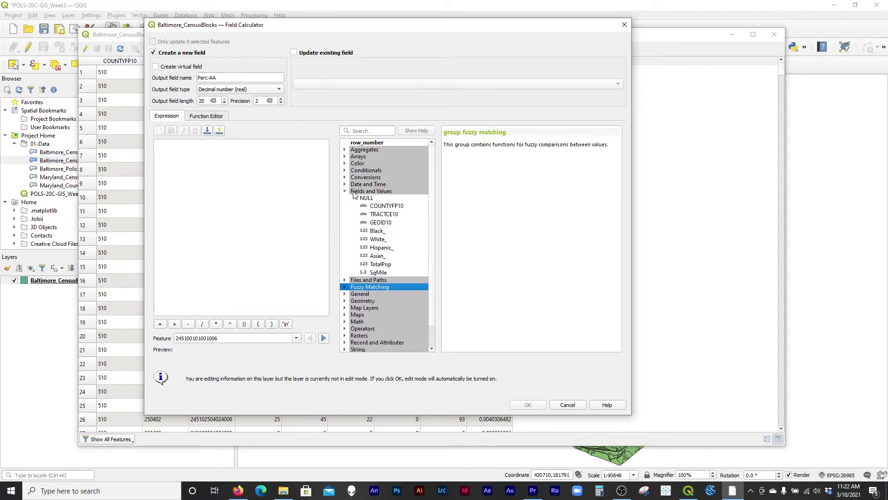
{"action": "left_click", "coordinate": [346, 192]}
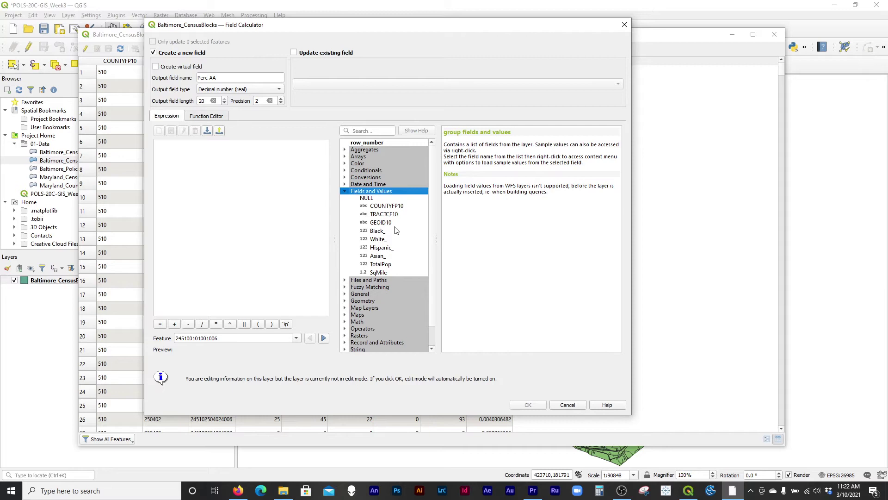
{"action": "left_click", "coordinate": [377, 231]}
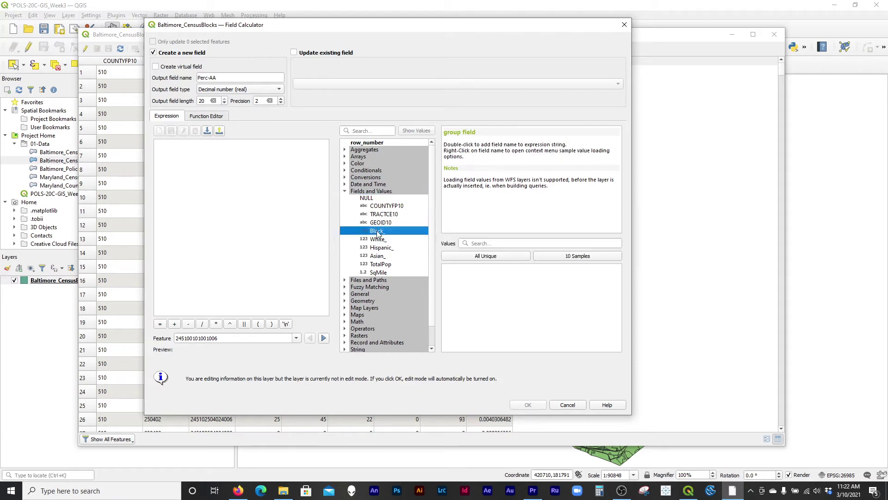
{"action": "double_click", "coordinate": [377, 231]}
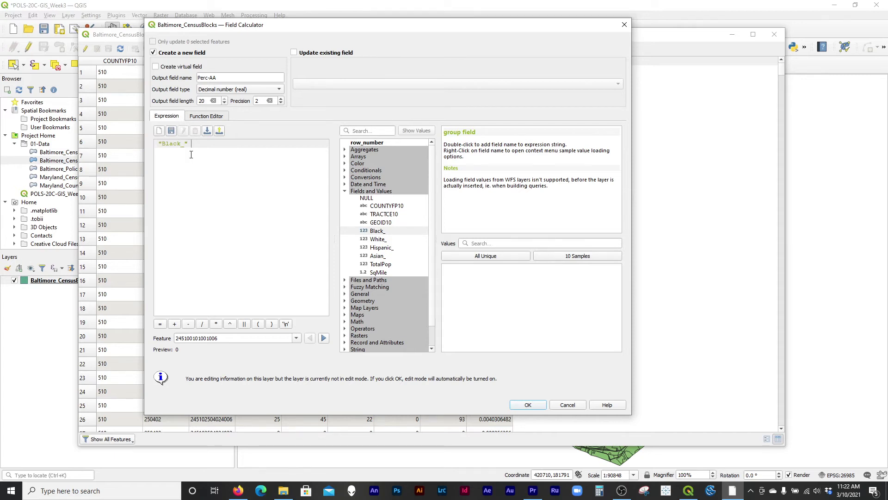
Complete the expression as "Black_" / "TotalPop" *100 and run the calculation to create the Perc-AA field
{"action": "type", "text": "/"}
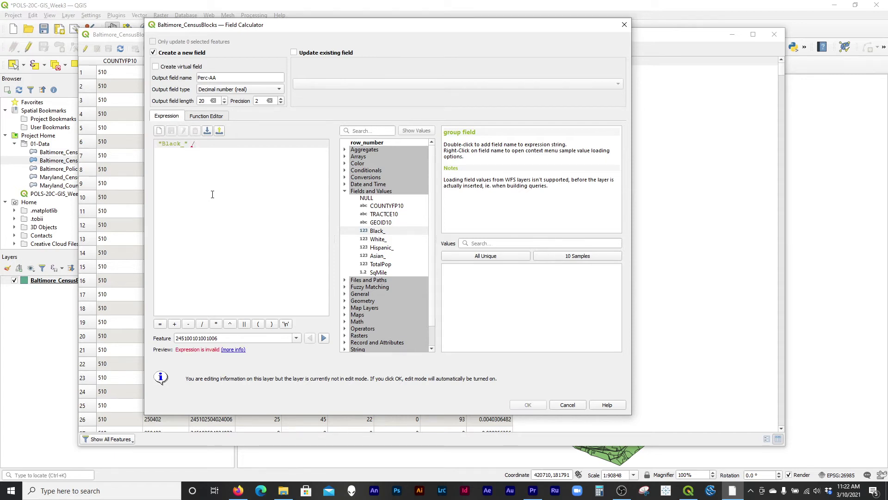
{"action": "left_click", "coordinate": [380, 264]}
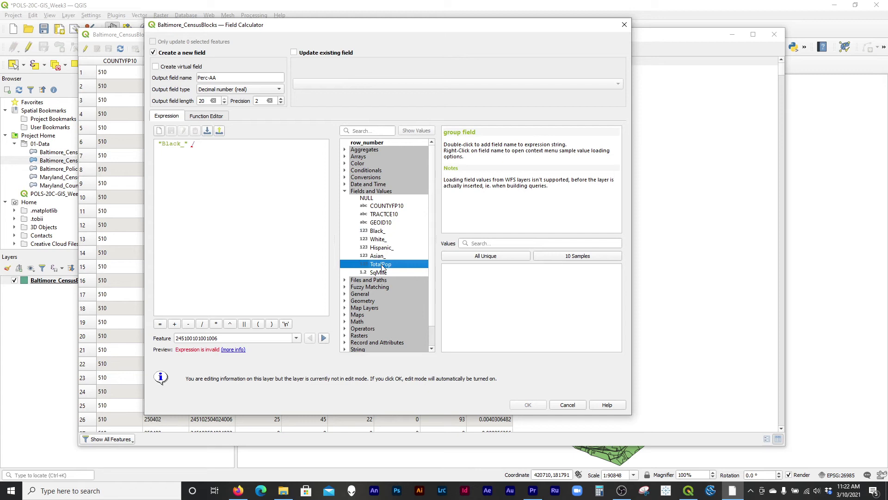
{"action": "double_click", "coordinate": [380, 264]}
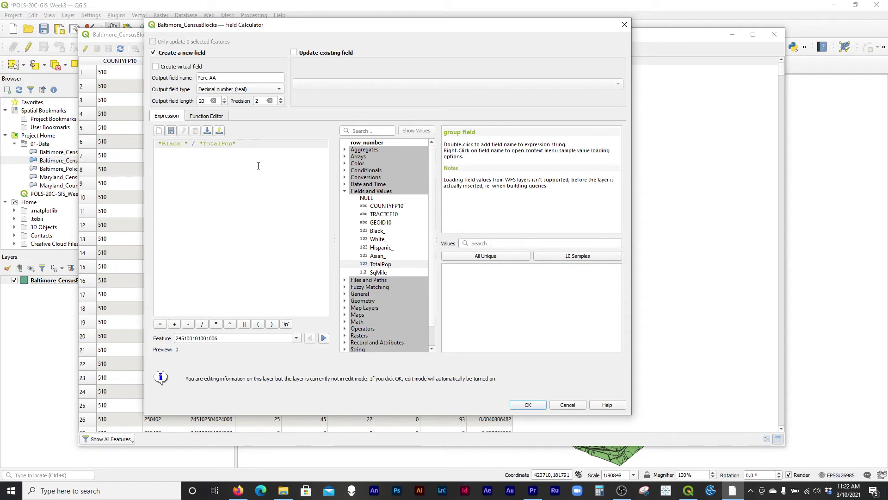
{"action": "type", "text": "*"}
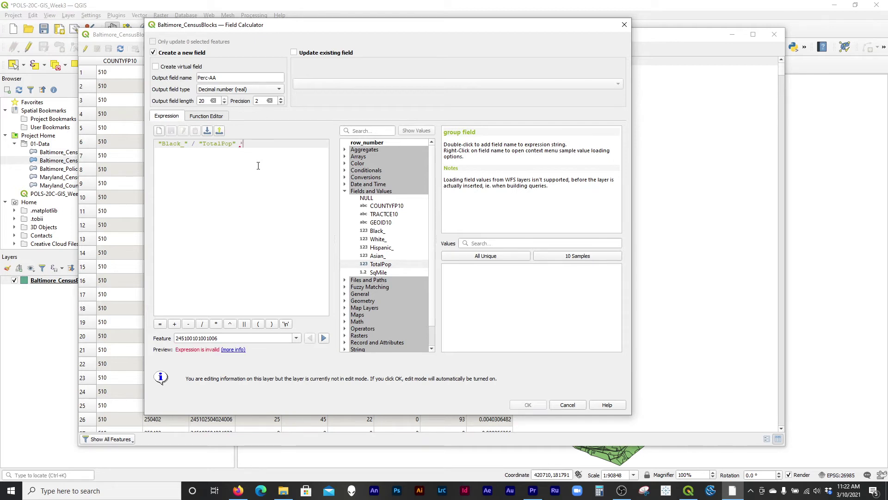
{"action": "type", "text": "100"}
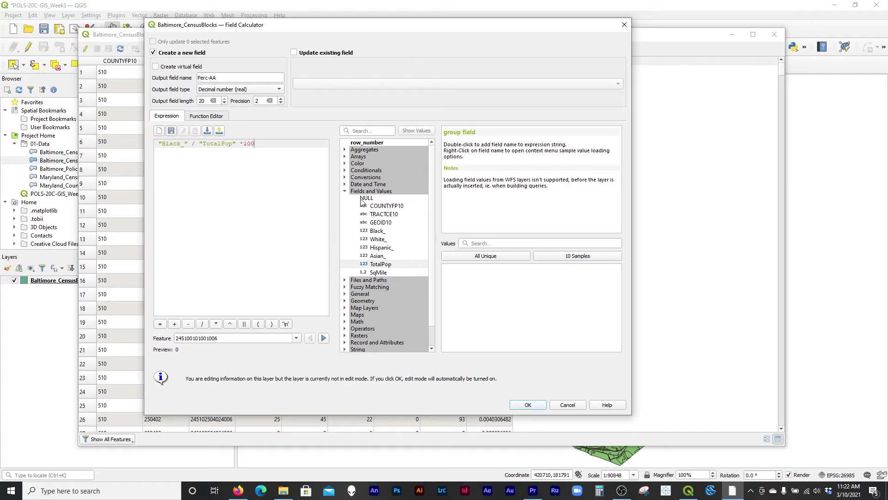
{"action": "left_click", "coordinate": [527, 405]}
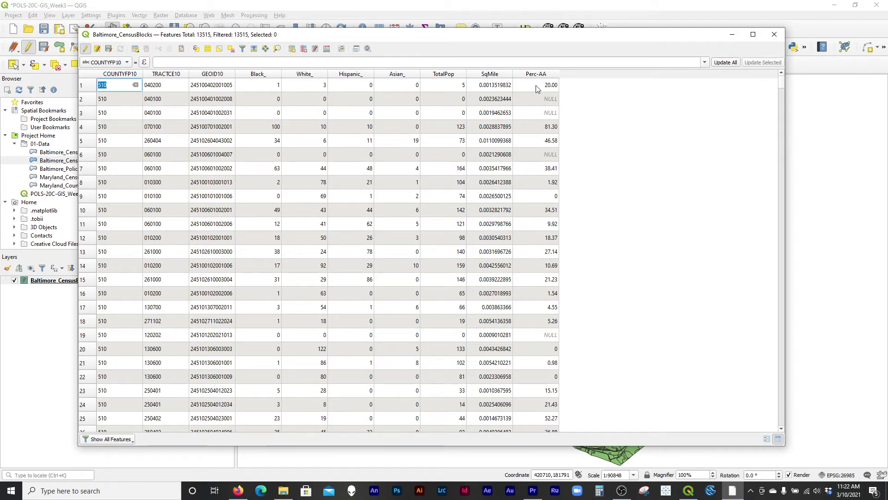
Check the Perc-AA column, then save the layer edits, end edit mode and close the attribute table
{"action": "double_click", "coordinate": [548, 99]}
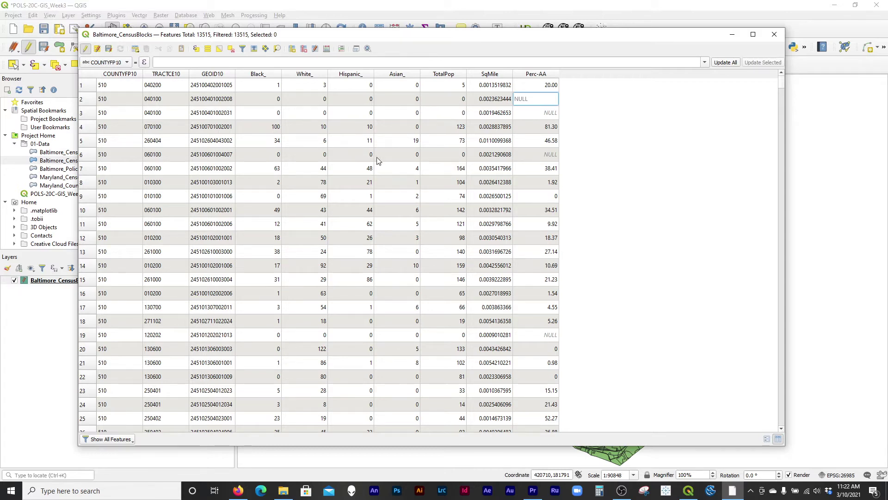
{"action": "scroll", "coordinate": [638, 150], "scroll_direction": "down", "scroll_amount": 6}
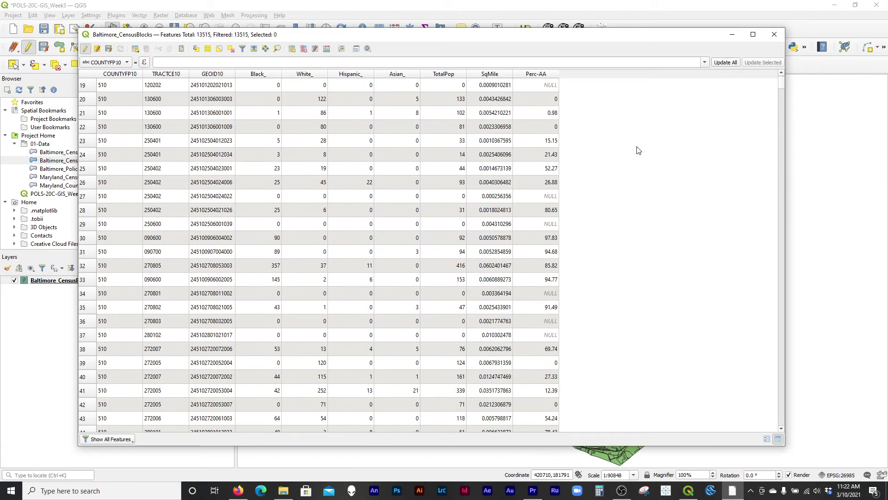
{"action": "scroll", "coordinate": [638, 150], "scroll_direction": "up", "scroll_amount": 2}
{"action": "scroll", "coordinate": [639, 150], "scroll_direction": "up", "scroll_amount": 4}
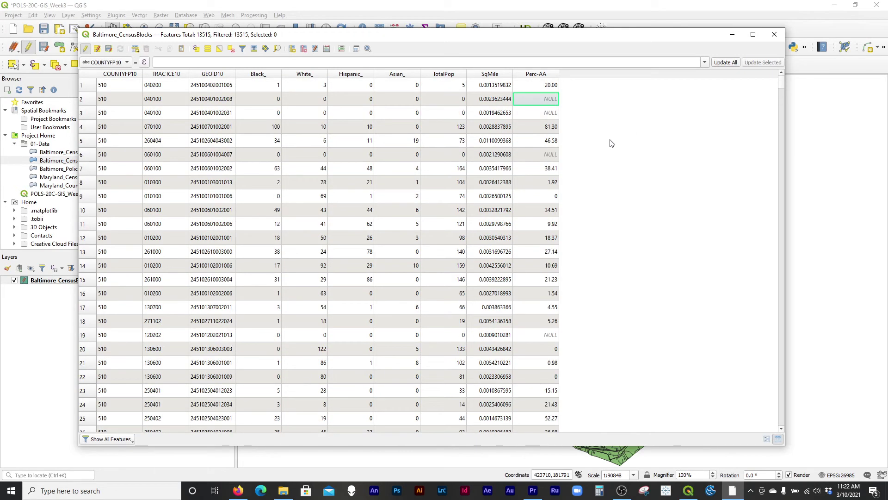
{"action": "left_click", "coordinate": [111, 50]}
{"action": "left_click_drag", "start_coordinate": [153, 36], "coordinate": [127, 34]}
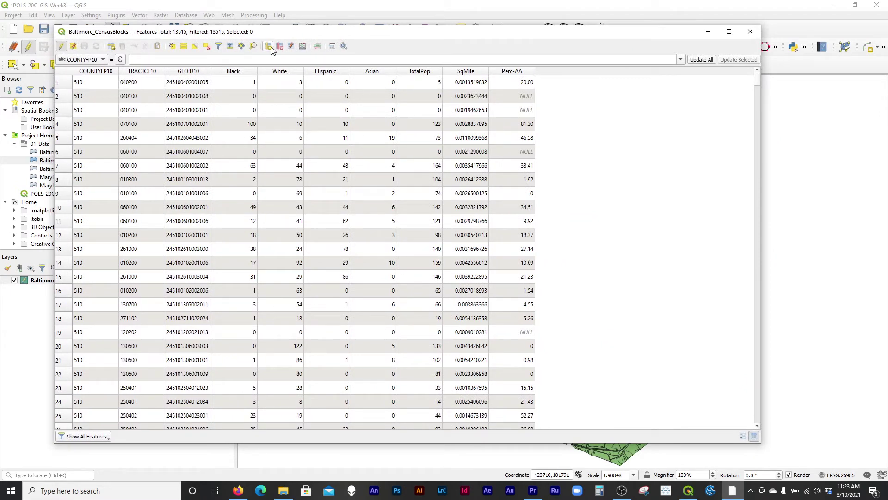
{"action": "left_click", "coordinate": [62, 46]}
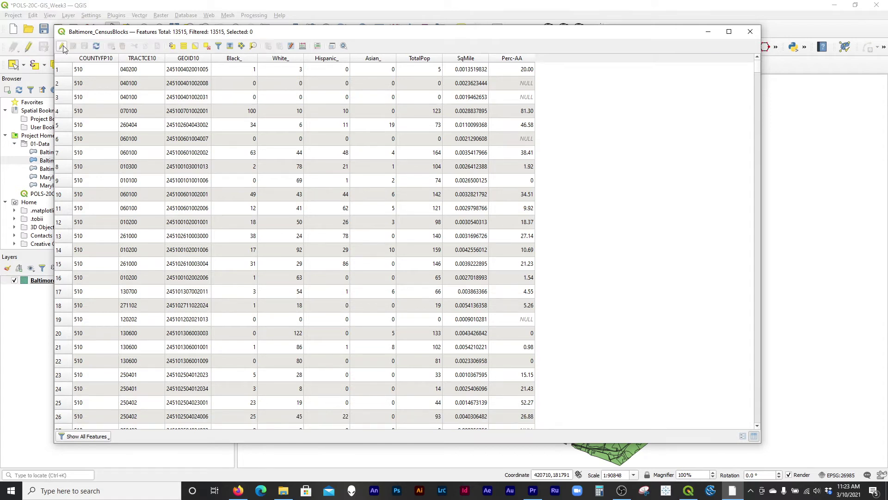
{"action": "left_click", "coordinate": [749, 33]}
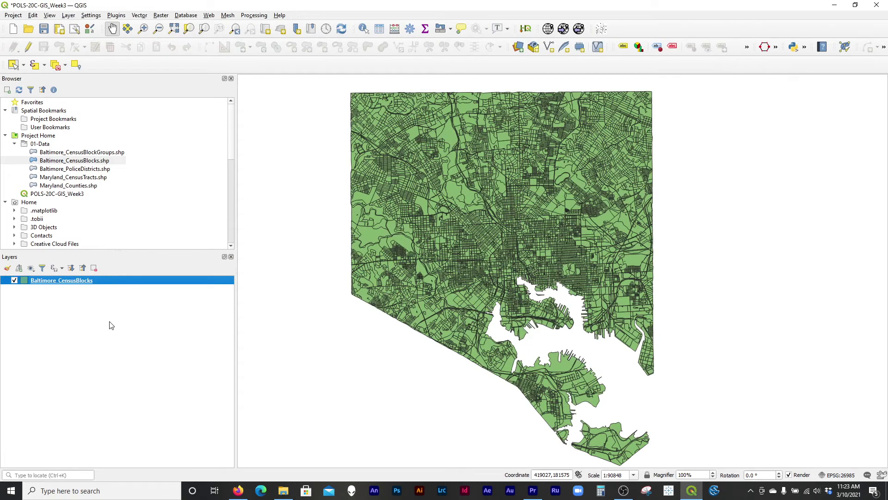
Open the symbology properties of the Baltimore_CensusBlocks layer and reposition the window so all its controls fit on screen
{"action": "left_click", "coordinate": [79, 283]}
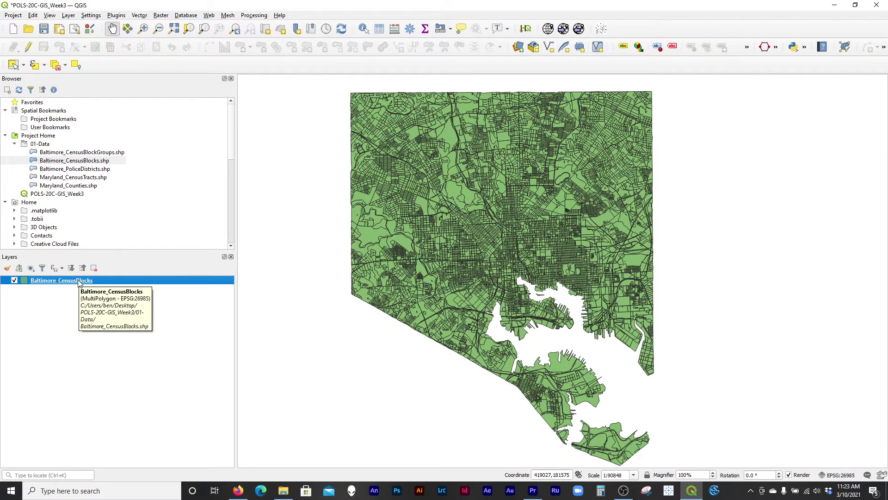
{"action": "right_click", "coordinate": [79, 282]}
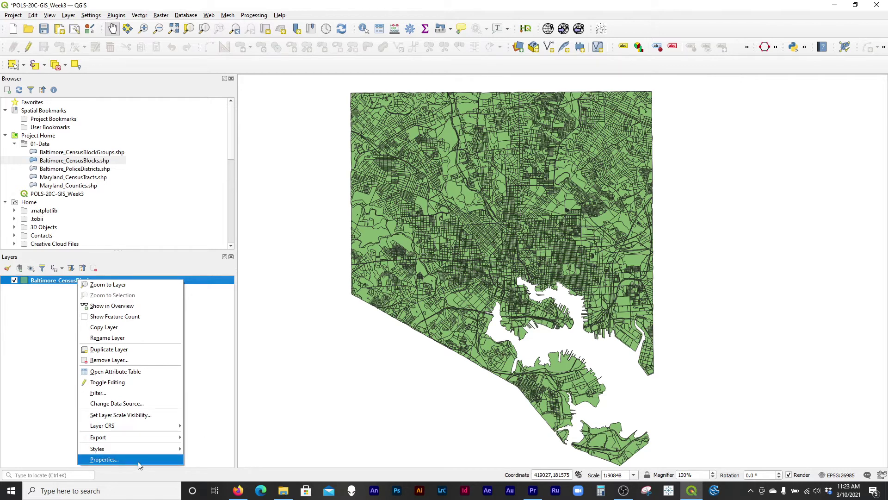
{"action": "left_click", "coordinate": [112, 459]}
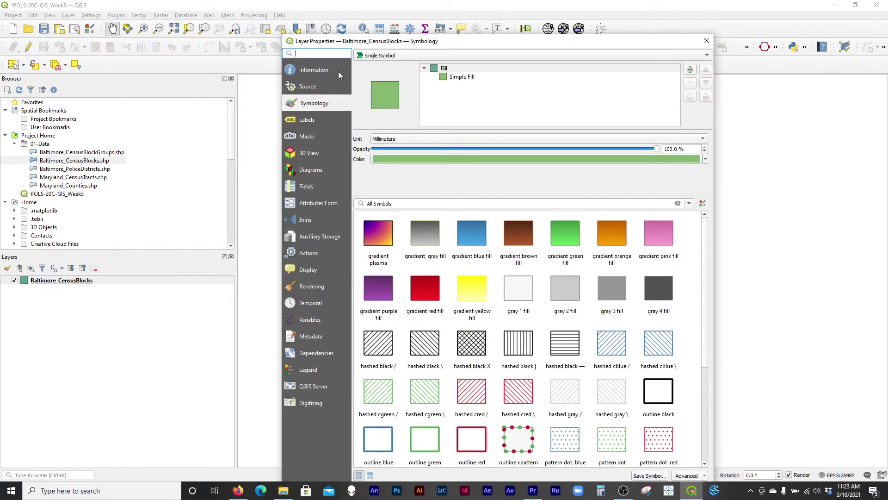
{"action": "left_click_drag", "start_coordinate": [373, 44], "coordinate": [387, 6]}
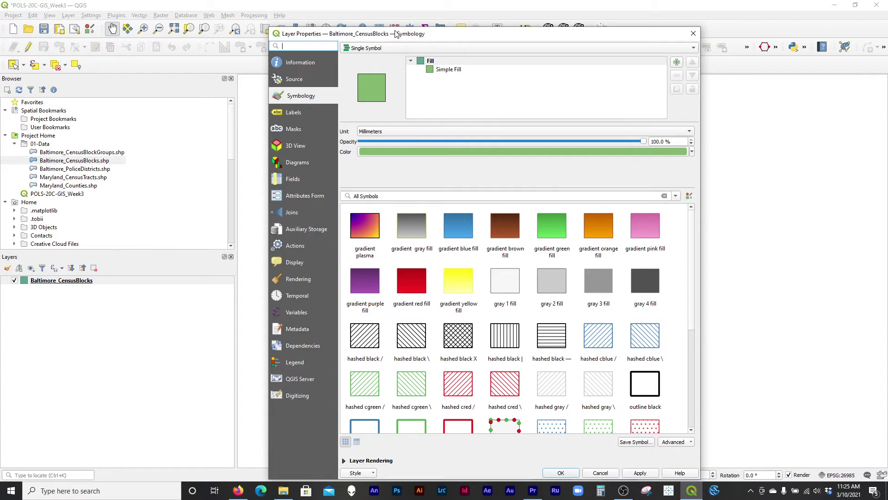
{"action": "left_click_drag", "start_coordinate": [435, 37], "coordinate": [452, 24]}
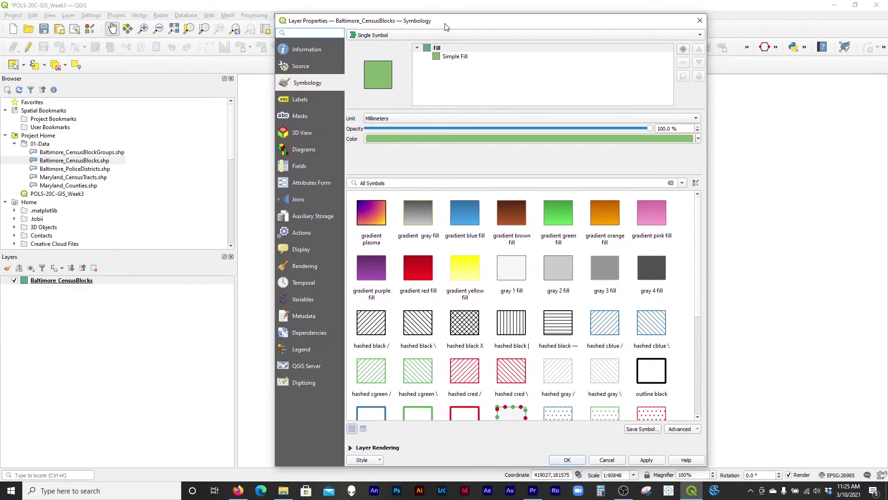
{"action": "left_click_drag", "start_coordinate": [445, 27], "coordinate": [383, 28]}
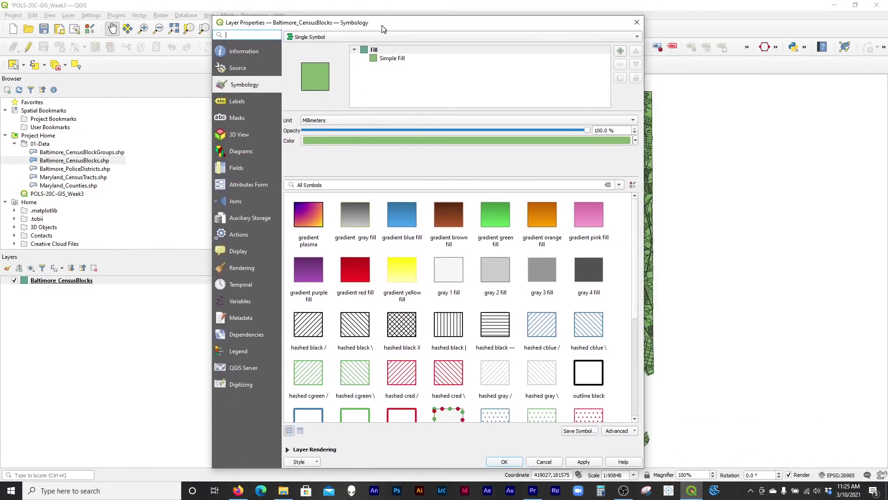
Style the layer with Graduated symbology based on the Perc-AA field, using the Viridis color ramp
{"action": "left_click", "coordinate": [377, 37]}
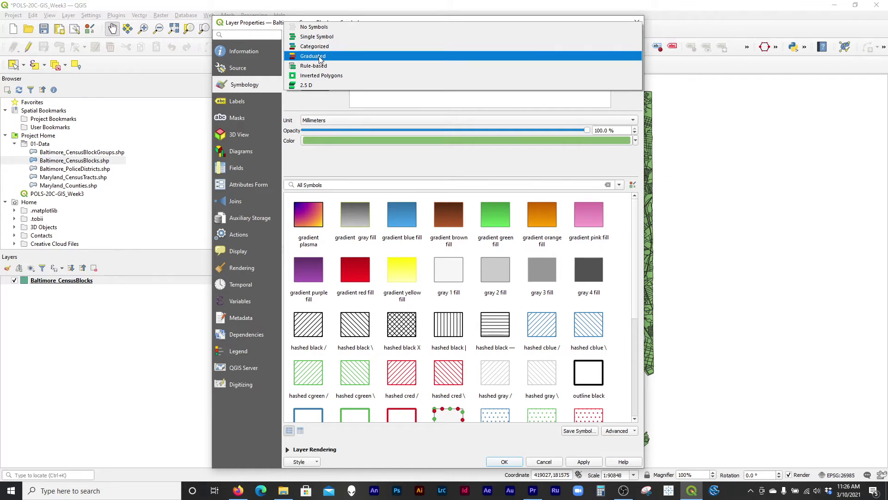
{"action": "left_click", "coordinate": [314, 56]}
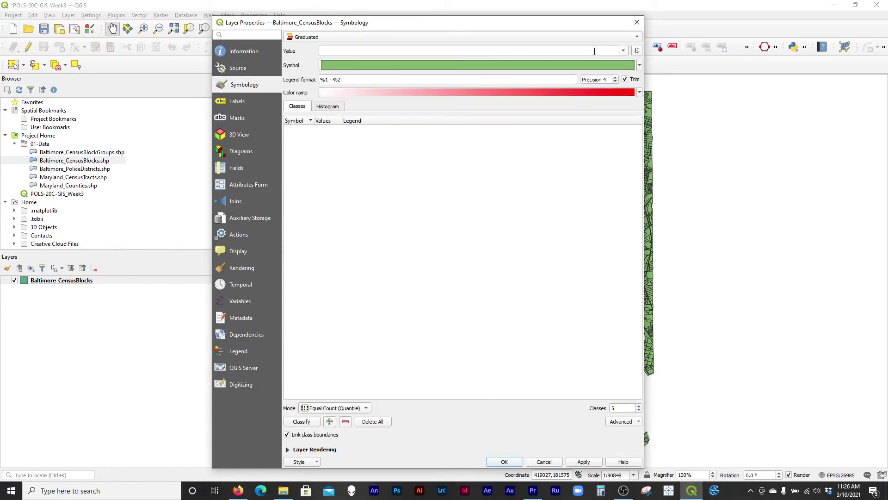
{"action": "left_click", "coordinate": [624, 52]}
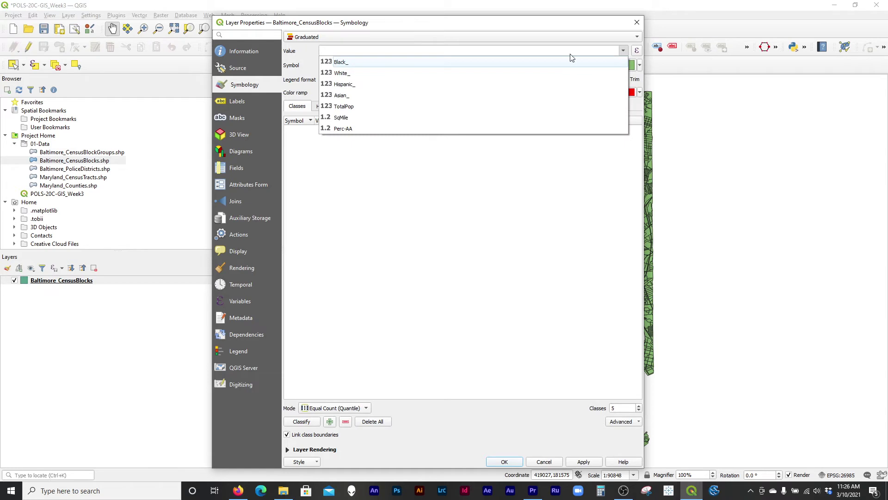
{"action": "left_click", "coordinate": [349, 128]}
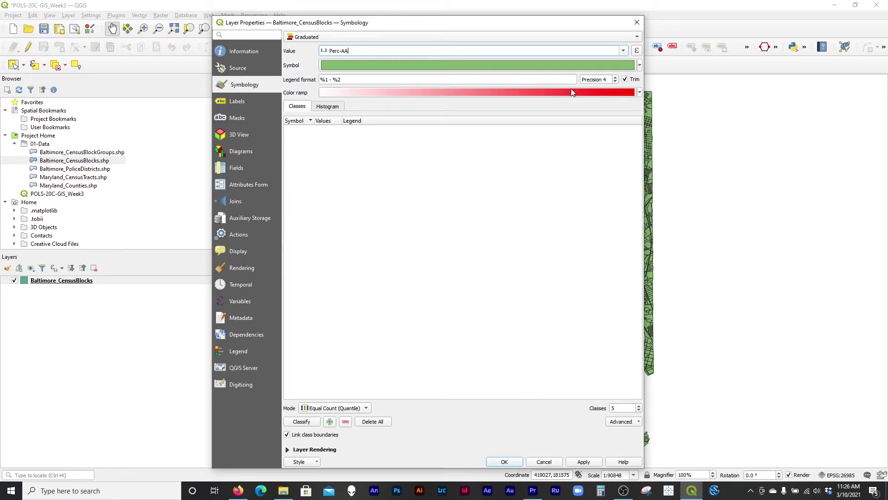
{"action": "left_click", "coordinate": [640, 92]}
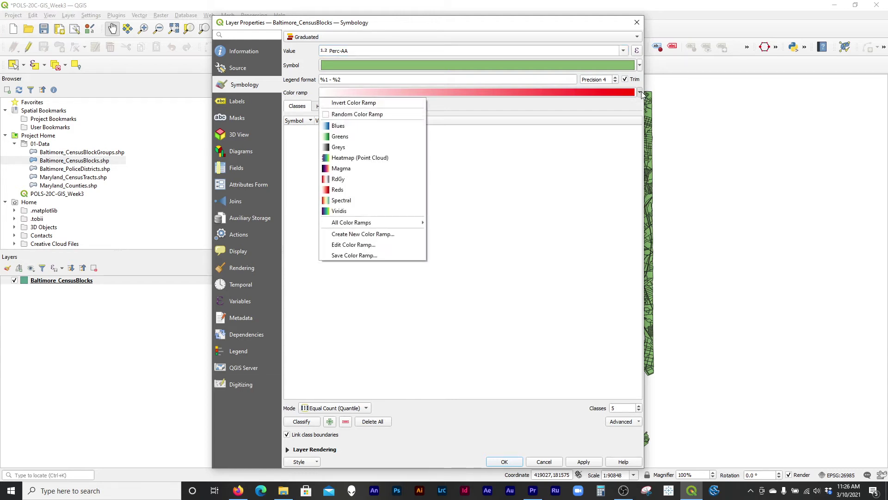
{"action": "left_click", "coordinate": [347, 212]}
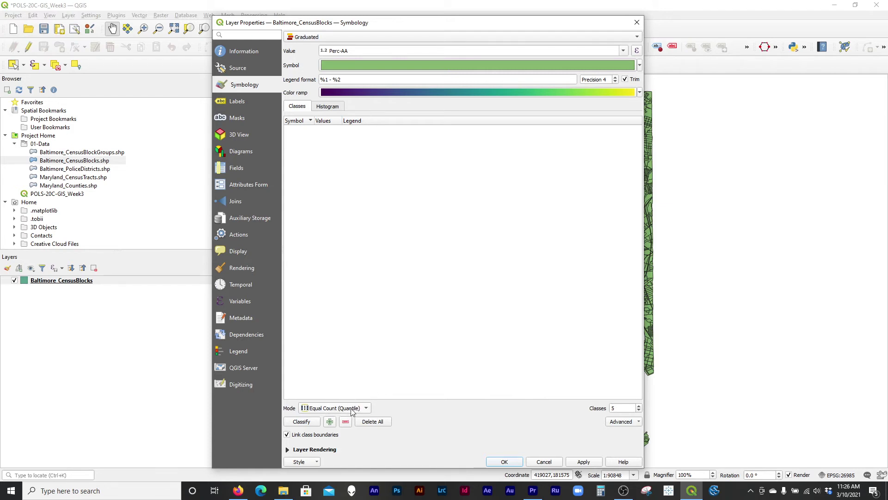
Classify Perc-AA into five Equal Count (Quantile) classes and apply the styling, moving the properties window aside to view the map and layer legend
{"action": "left_click", "coordinate": [314, 425]}
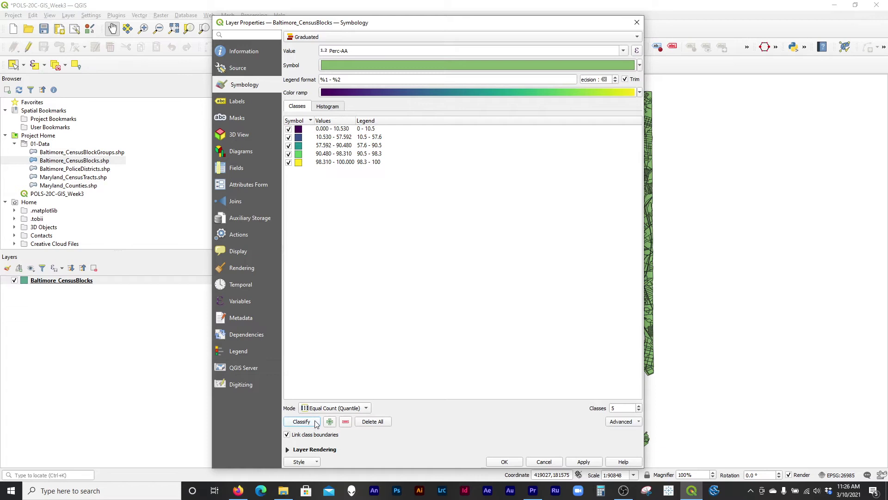
{"action": "left_click_drag", "start_coordinate": [512, 26], "coordinate": [207, 21]}
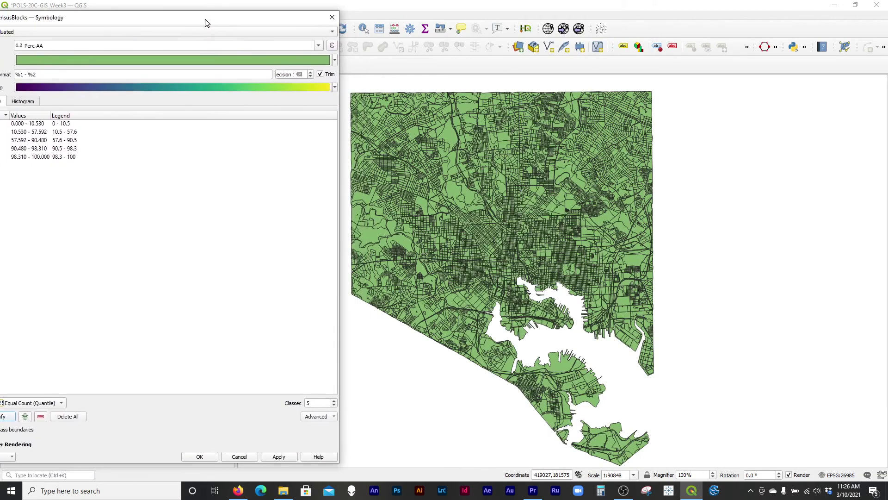
{"action": "left_click", "coordinate": [279, 457]}
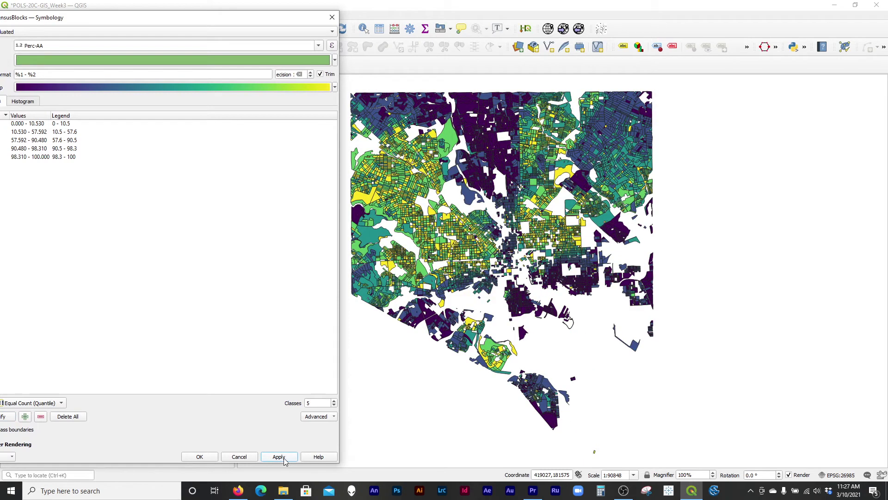
{"action": "left_click_drag", "start_coordinate": [208, 23], "coordinate": [214, 31]}
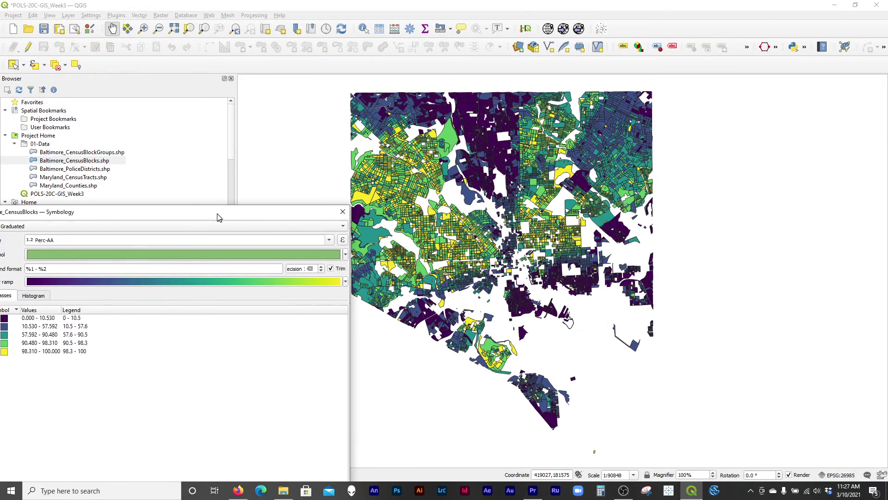
{"action": "left_click_drag", "start_coordinate": [218, 213], "coordinate": [670, 39]}
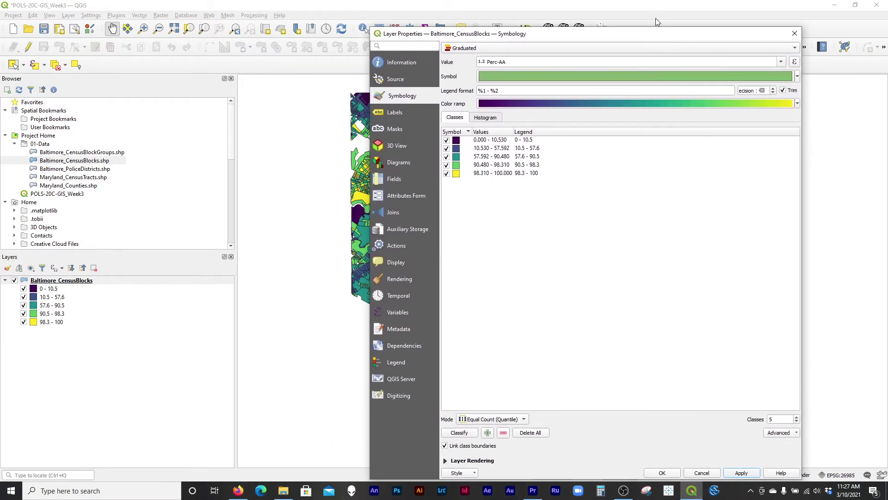
Close the layer properties, fit the QGIS window to half the screen, and narrow its Browser and Layers panels to enlarge the map
{"action": "left_click_drag", "start_coordinate": [635, 37], "coordinate": [659, 12]}
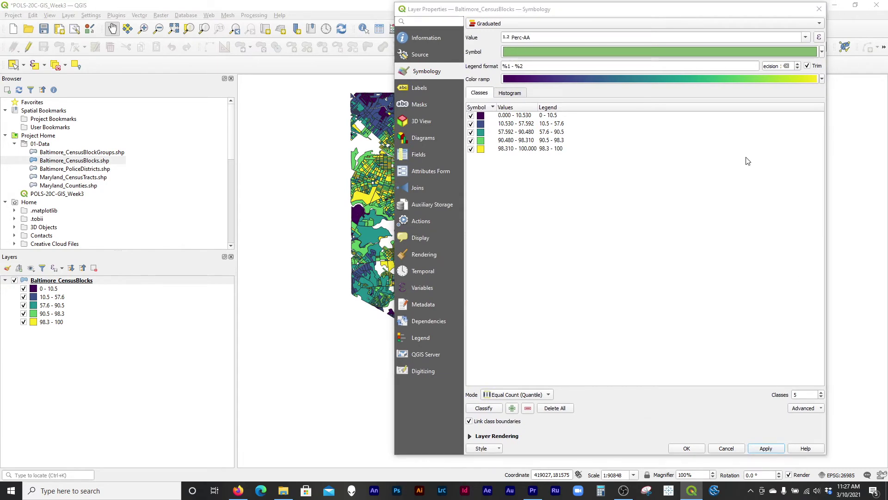
{"action": "left_click", "coordinate": [702, 448]}
{"action": "left_click_drag", "start_coordinate": [641, 8], "coordinate": [2, 209]}
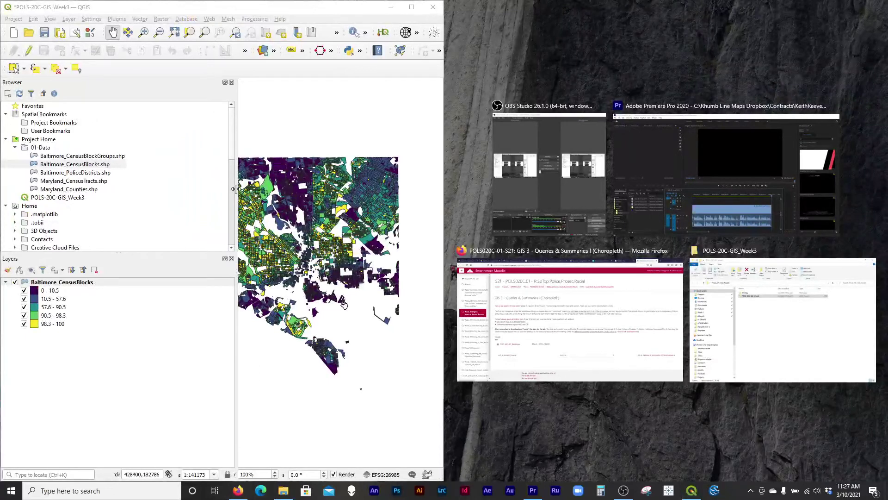
{"action": "left_click_drag", "start_coordinate": [230, 186], "coordinate": [38, 206]}
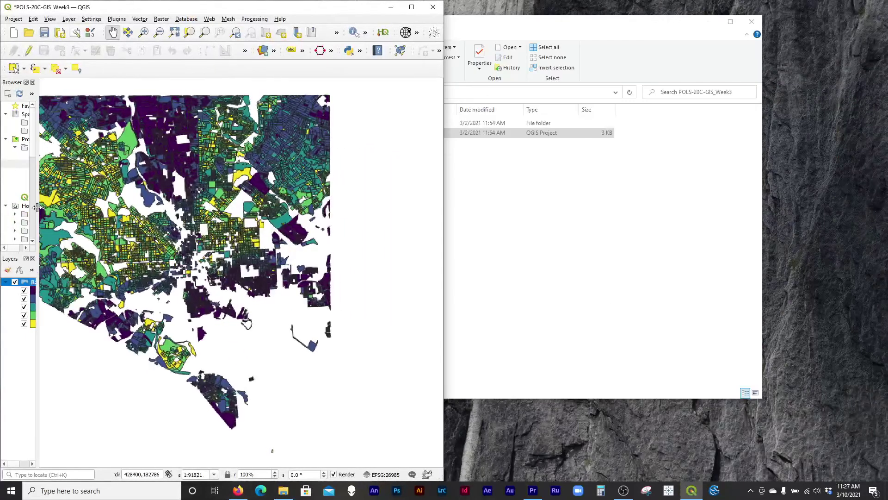
Reopen the Baltimore_CensusBlocks symbology properties and size the window to fill the space beside the map
{"action": "double_click", "coordinate": [32, 284]}
{"action": "left_click_drag", "start_coordinate": [544, 16], "coordinate": [596, 8]}
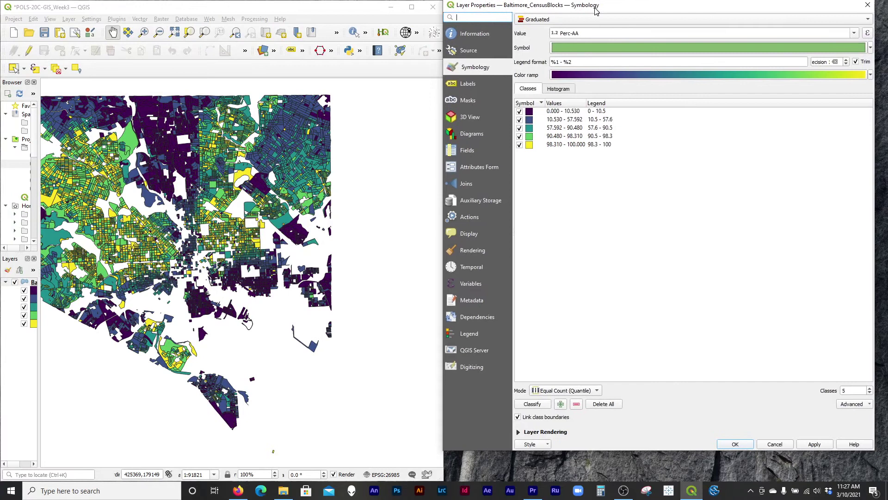
{"action": "left_click_drag", "start_coordinate": [878, 456], "coordinate": [884, 479]}
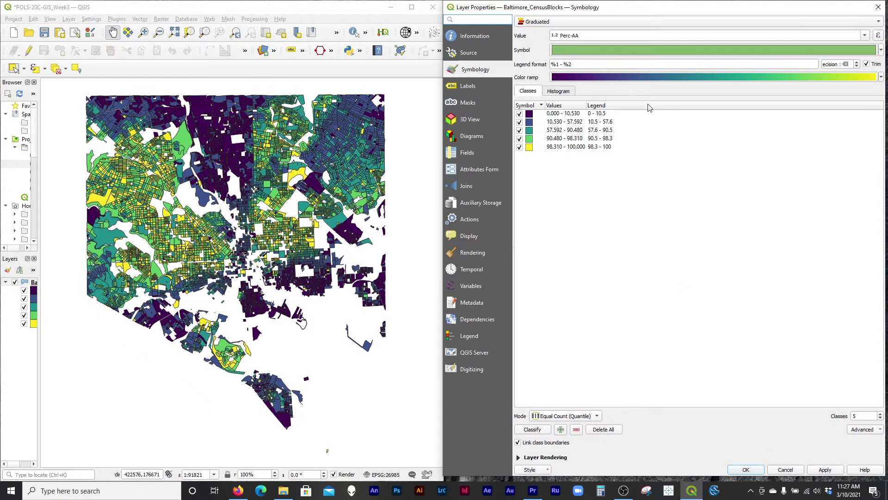
{"action": "left_click_drag", "start_coordinate": [443, 241], "coordinate": [445, 241]}
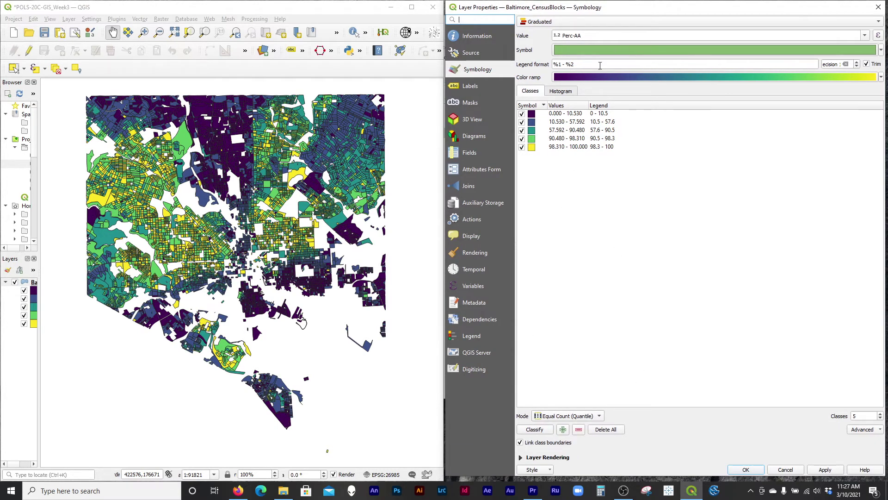
Review the available classification modes, then load the Perc-AA histogram and display it with 99 bins
{"action": "left_click", "coordinate": [593, 418]}
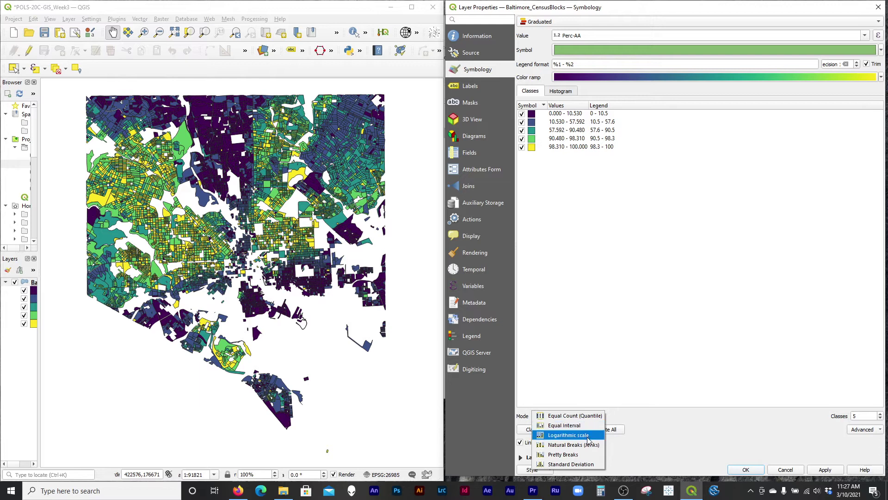
{"action": "left_click", "coordinate": [683, 431]}
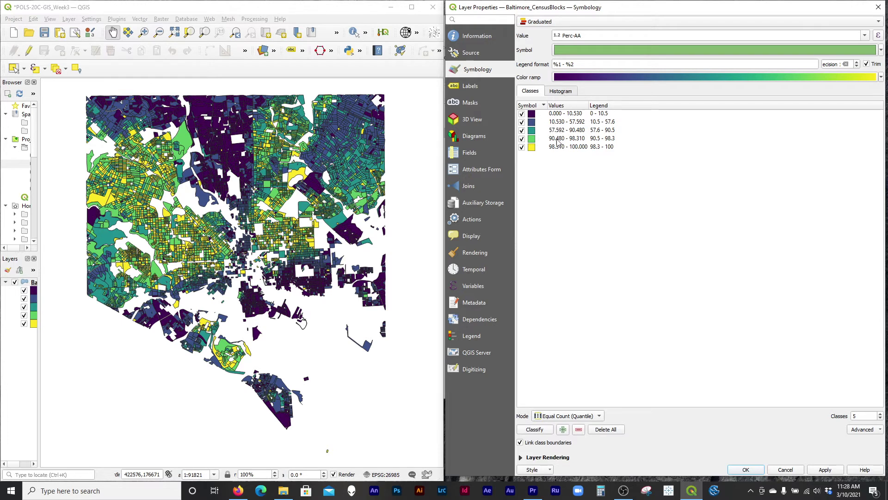
{"action": "left_click", "coordinate": [565, 94]}
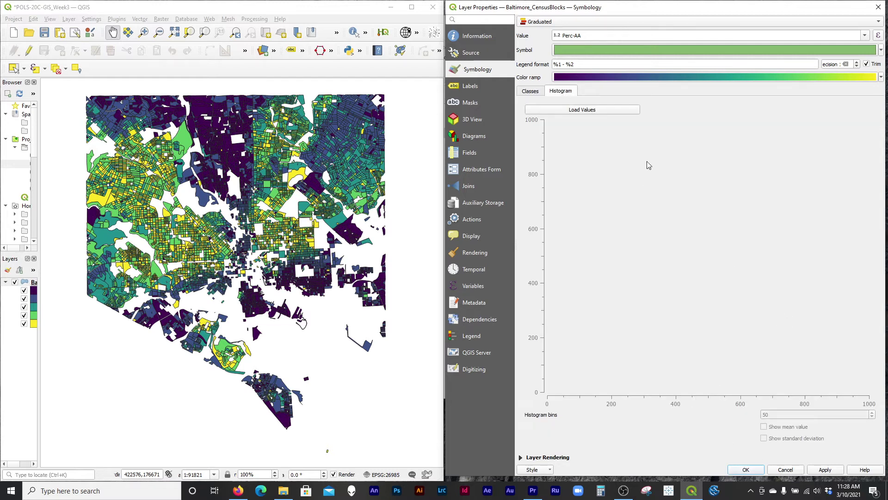
{"action": "left_click", "coordinate": [582, 109]}
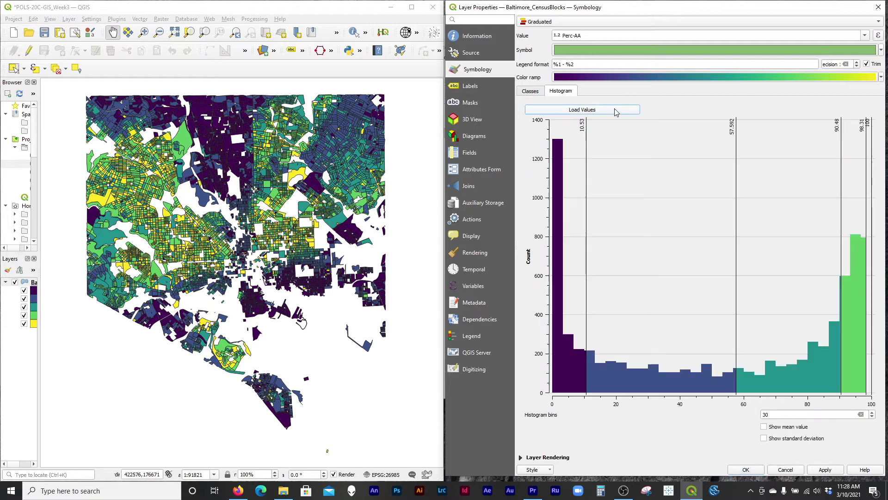
{"action": "double_click", "coordinate": [818, 414]}
{"action": "type", "text": "30"}
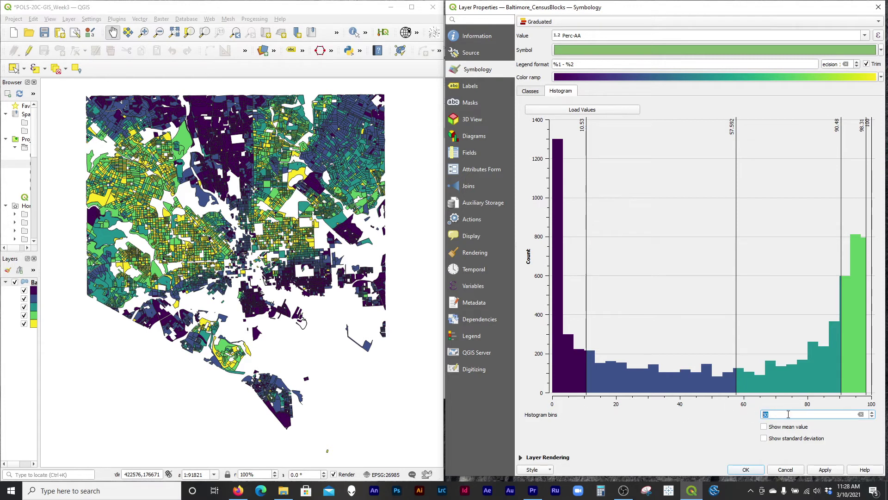
{"action": "type", "text": "99"}
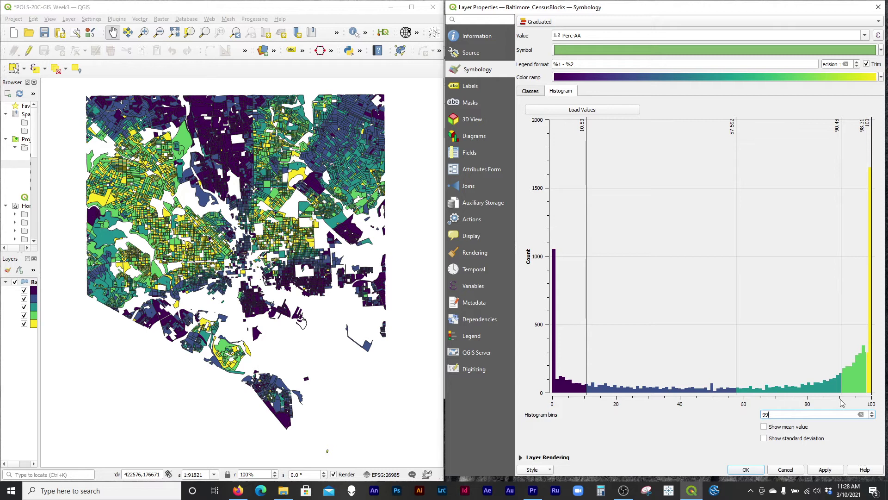
Preview the Perc-AA histogram with 5 bins, then set it back to 99 bins
{"action": "left_click_drag", "start_coordinate": [771, 415], "coordinate": [757, 418]}
{"action": "type", "text": "5"}
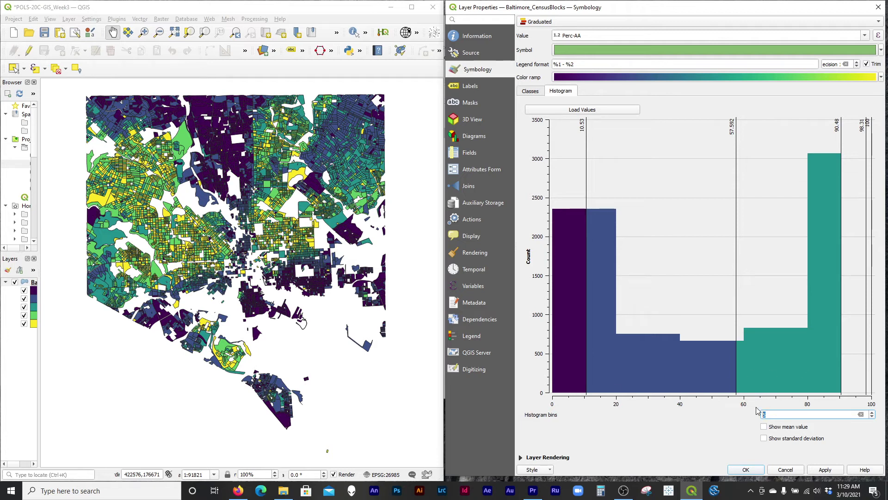
{"action": "type", "text": "99"}
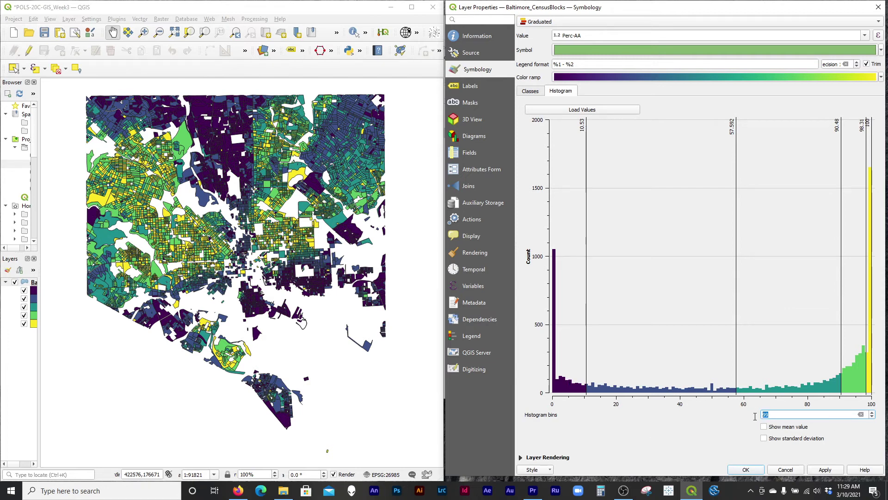
{"action": "double_click", "coordinate": [759, 415]}
Classify Perc-AA by Equal Interval, check the class breaks on the histogram, and apply the styling to the map
{"action": "left_click", "coordinate": [538, 95]}
{"action": "left_click", "coordinate": [567, 418]}
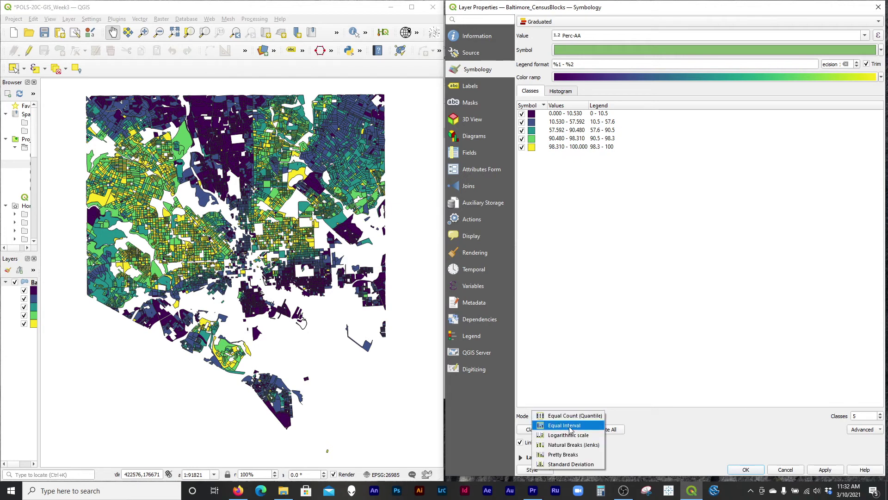
{"action": "left_click", "coordinate": [565, 425]}
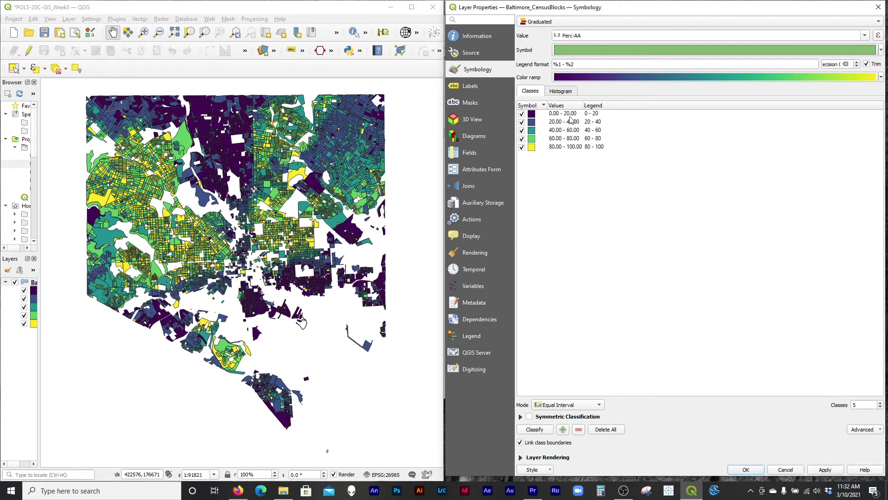
{"action": "left_click", "coordinate": [560, 92]}
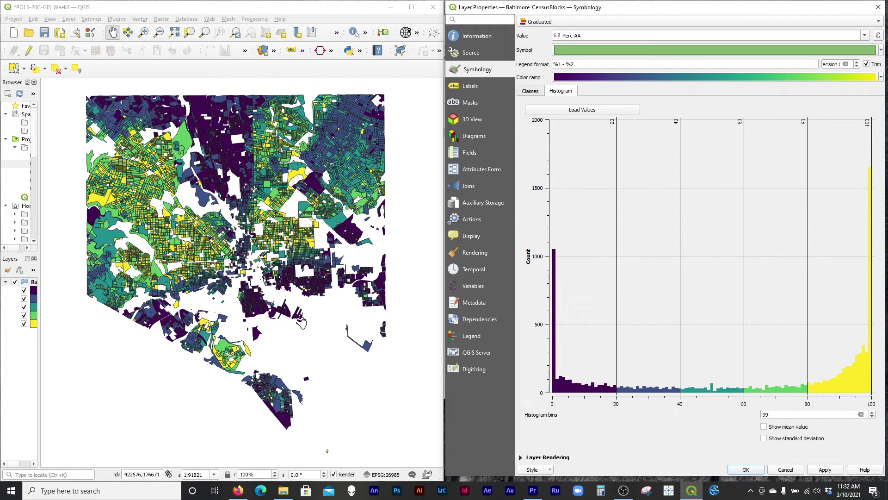
{"action": "left_click", "coordinate": [825, 469]}
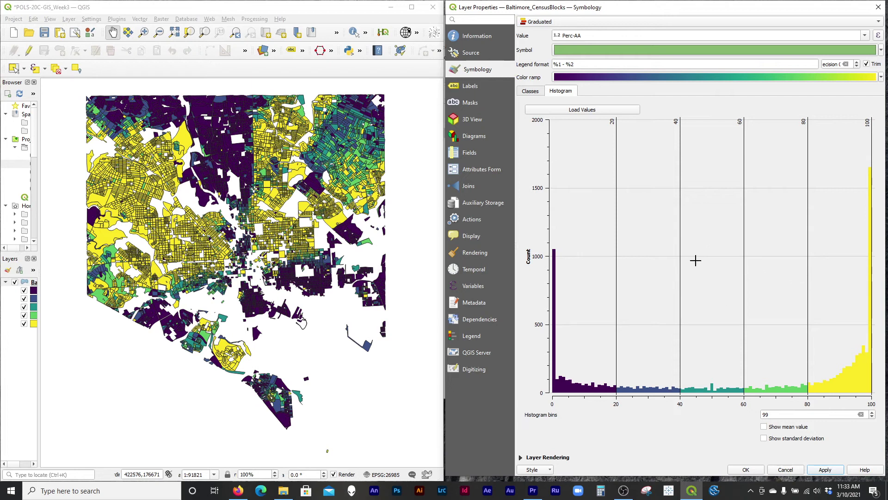
Classify Perc-AA by Natural Breaks (Jenks), check the class breaks on the histogram, and apply the styling to the map
{"action": "left_click", "coordinate": [530, 91]}
{"action": "left_click", "coordinate": [586, 405]}
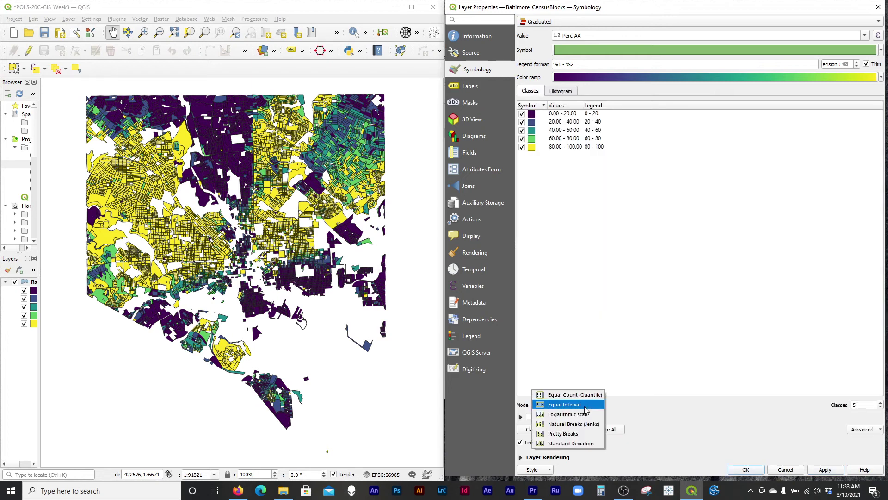
{"action": "left_click", "coordinate": [592, 429]}
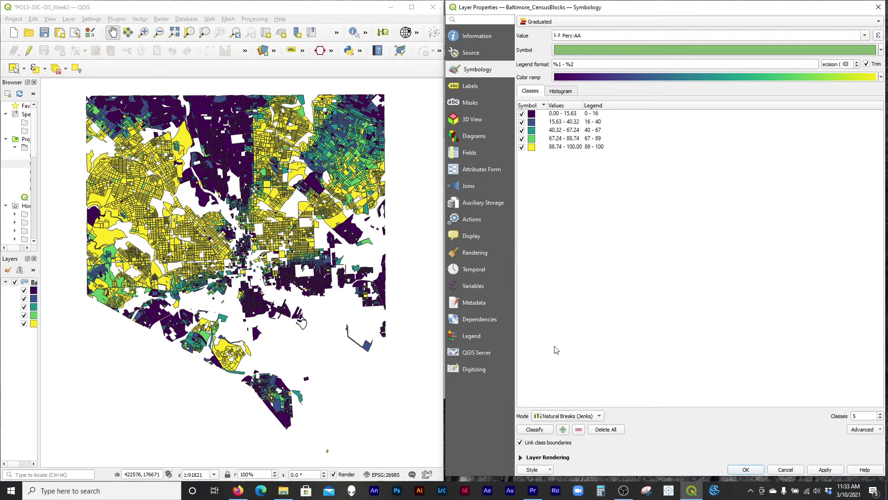
{"action": "left_click", "coordinate": [567, 94]}
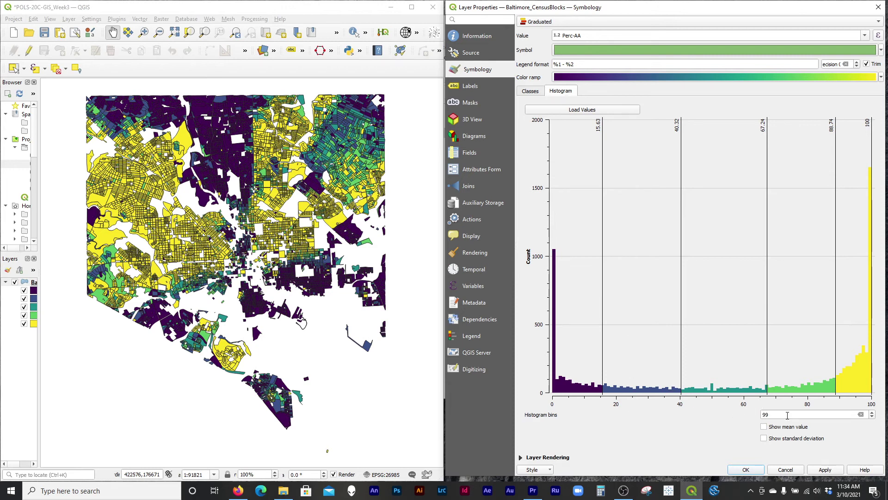
{"action": "left_click", "coordinate": [825, 470]}
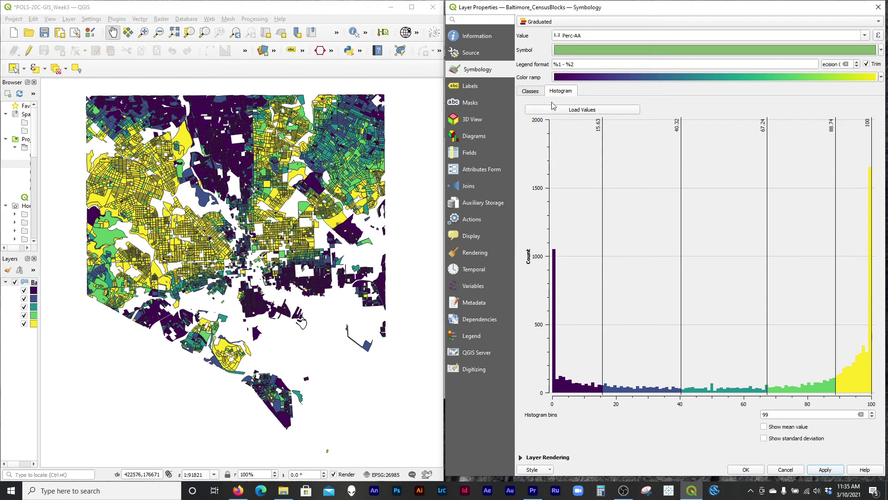
Switch the classification to Equal Interval and increase the number of classes to 7
{"action": "left_click", "coordinate": [530, 91]}
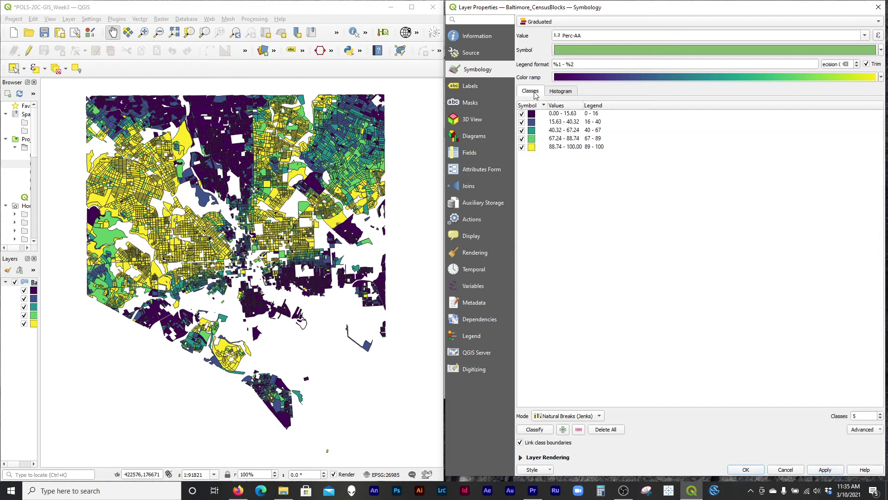
{"action": "left_click", "coordinate": [600, 417]}
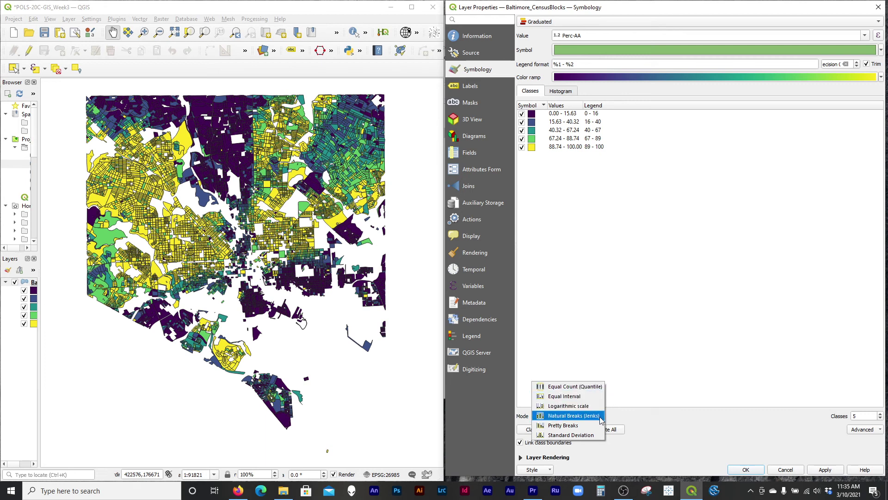
{"action": "left_click", "coordinate": [599, 396]}
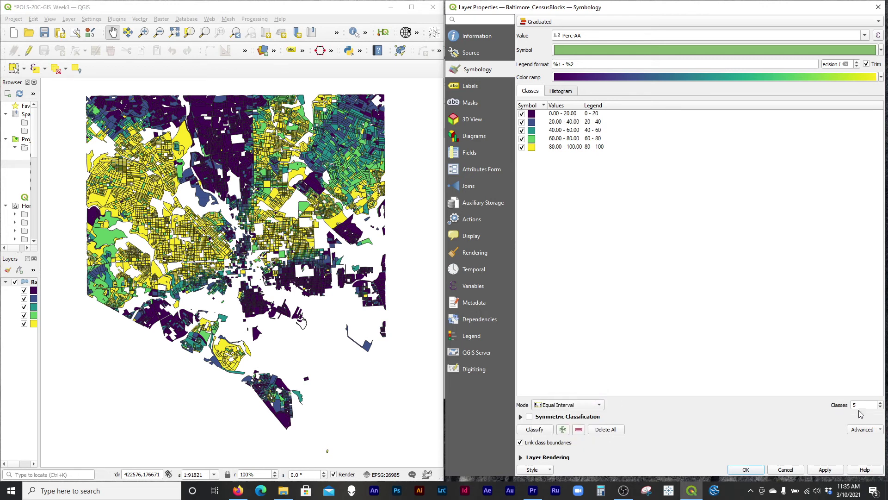
{"action": "left_click", "coordinate": [880, 403]}
{"action": "left_click", "coordinate": [881, 403]}
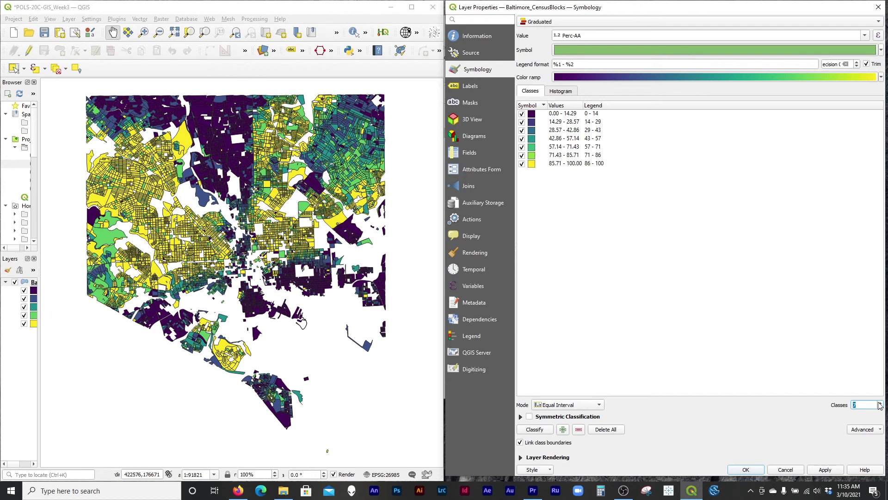
Set the upper bound of the first class to 5 and of the second class to 20
{"action": "left_click", "coordinate": [574, 116]}
{"action": "double_click", "coordinate": [574, 115]}
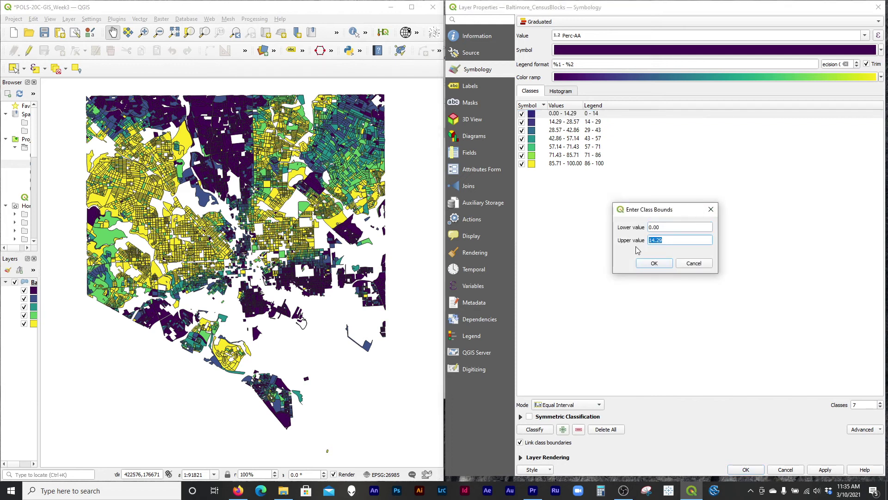
{"action": "type", "text": "5"}
{"action": "left_click", "coordinate": [654, 264]}
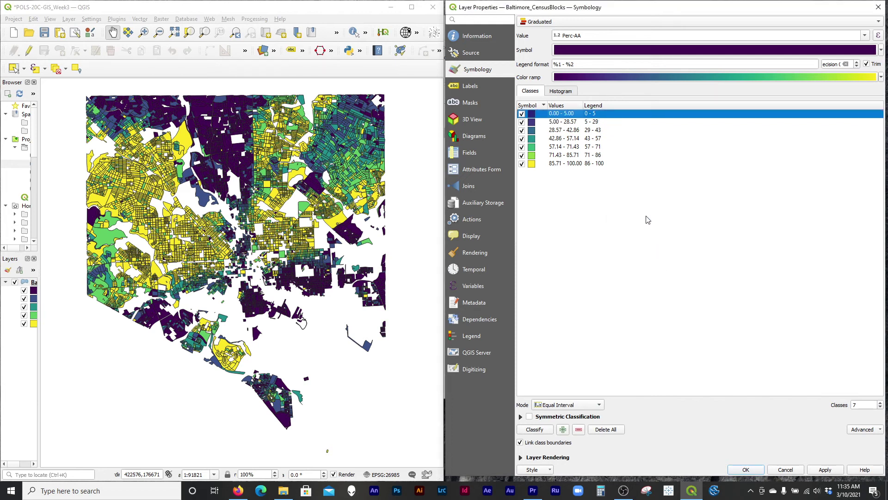
{"action": "double_click", "coordinate": [572, 123]}
{"action": "left_click_drag", "start_coordinate": [684, 240], "coordinate": [604, 249]}
{"action": "type", "text": "20"}
{"action": "left_click", "coordinate": [654, 263]}
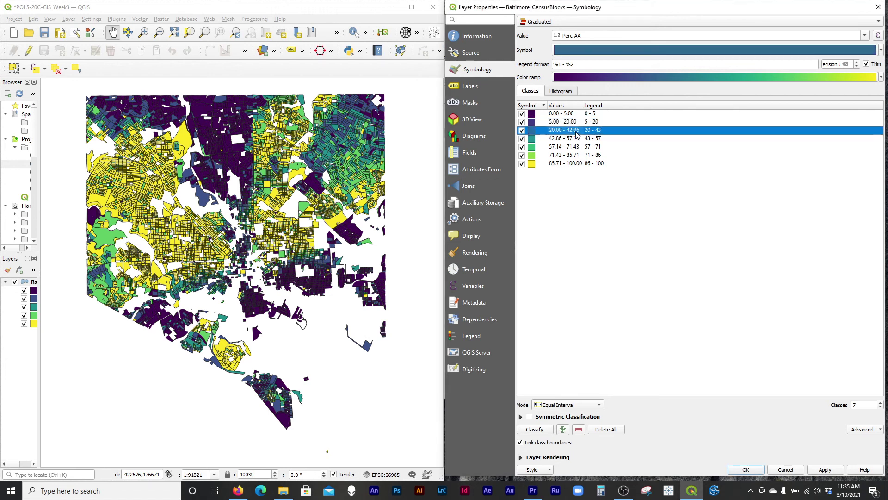
Set the upper bound of the third class to 40 and of the fourth class to 60
{"action": "double_click", "coordinate": [573, 130]}
{"action": "left_click_drag", "start_coordinate": [680, 240], "coordinate": [634, 239]}
{"action": "type", "text": "40"}
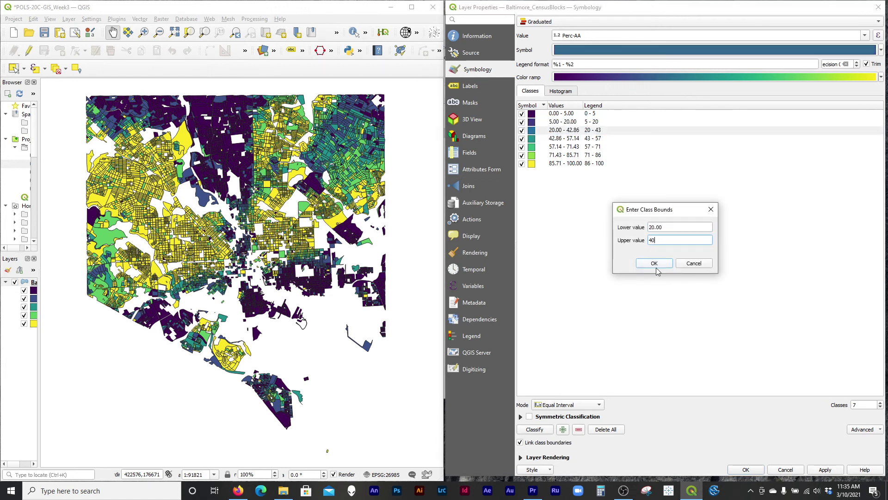
{"action": "left_click", "coordinate": [654, 263]}
{"action": "double_click", "coordinate": [574, 139]}
{"action": "left_click_drag", "start_coordinate": [678, 240], "coordinate": [611, 239]}
{"action": "type", "text": "60"}
{"action": "left_click", "coordinate": [661, 267]}
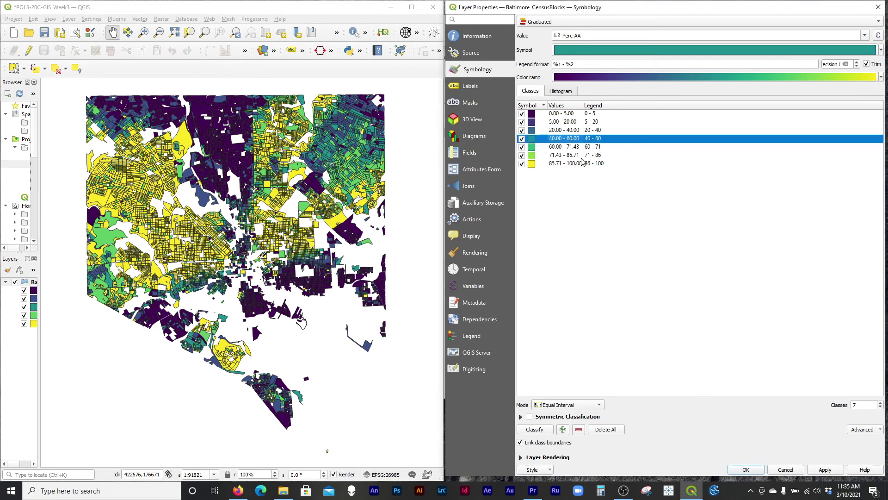
Set the upper bound of the fifth class to 80 and of the sixth class to 95, then apply the custom classes
{"action": "double_click", "coordinate": [569, 146]}
{"action": "left_click_drag", "start_coordinate": [673, 238], "coordinate": [632, 241]}
{"action": "type", "text": "80"}
{"action": "left_click", "coordinate": [654, 263]}
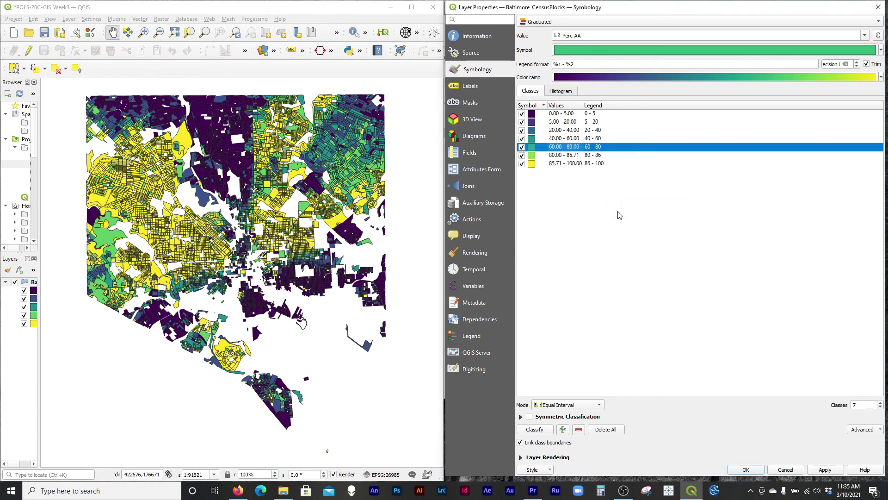
{"action": "double_click", "coordinate": [569, 155]}
{"action": "left_click_drag", "start_coordinate": [668, 237], "coordinate": [615, 232]}
{"action": "type", "text": "95"}
{"action": "key", "text": "Return"}
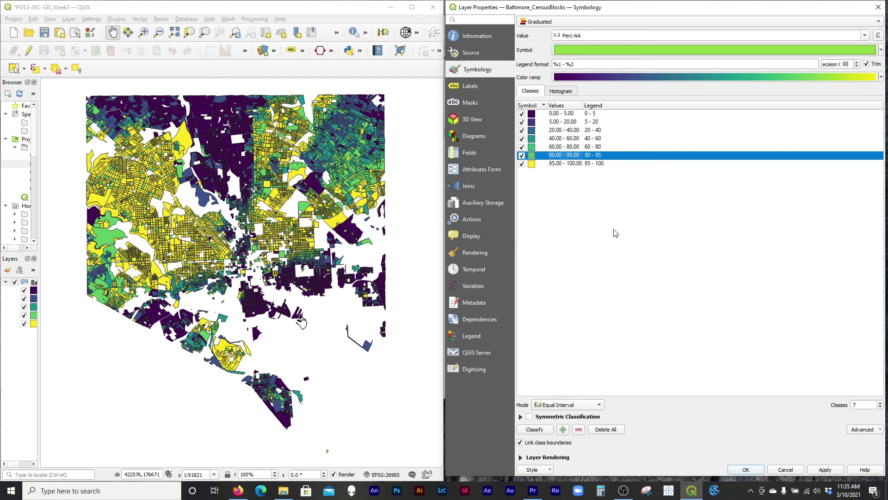
{"action": "left_click", "coordinate": [607, 115]}
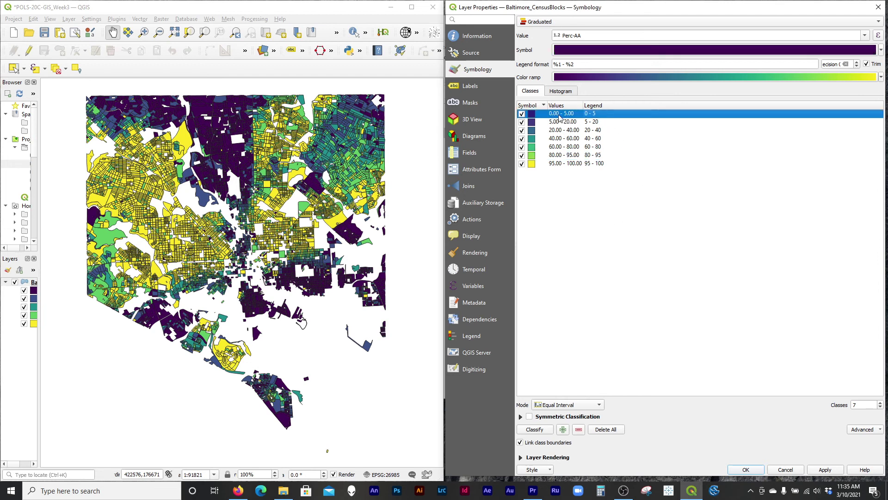
{"action": "left_click", "coordinate": [835, 471]}
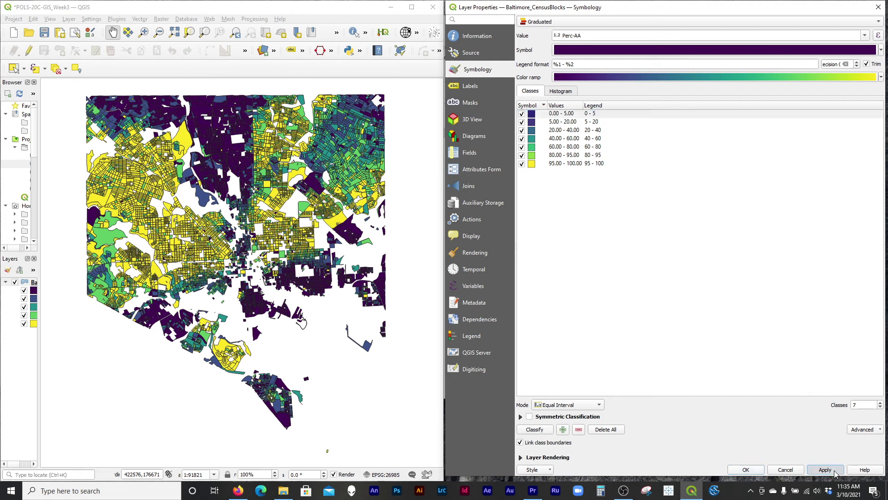
Check the custom class breaks against the histogram, and reclassify the layer into 100 equal-interval classes and apply them
{"action": "left_click", "coordinate": [568, 92]}
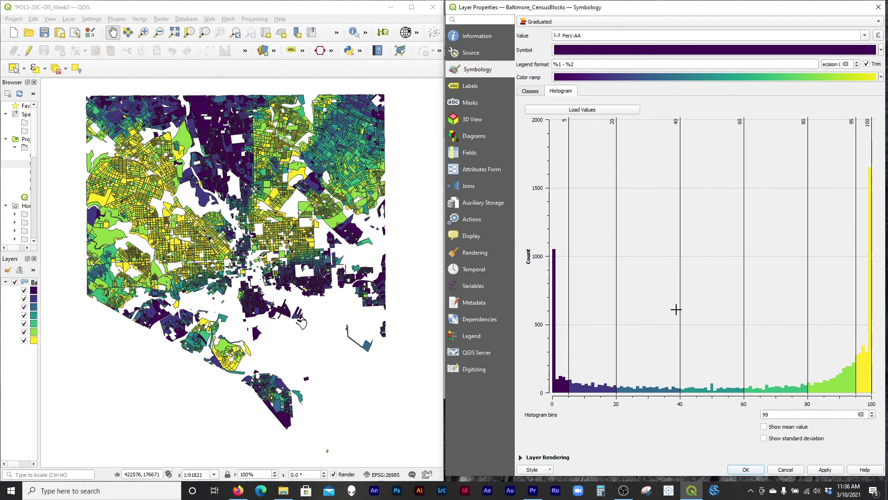
{"action": "left_click", "coordinate": [538, 94]}
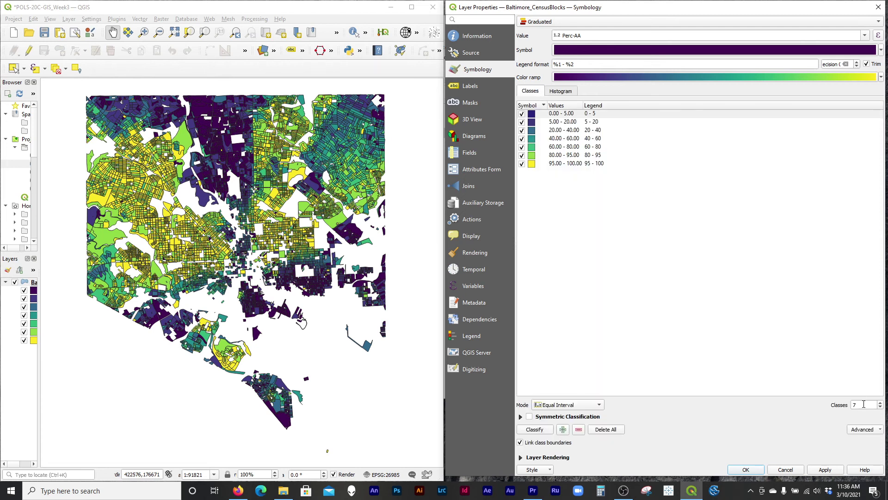
{"action": "left_click_drag", "start_coordinate": [881, 402], "coordinate": [881, 404]}
{"action": "type", "text": "100"}
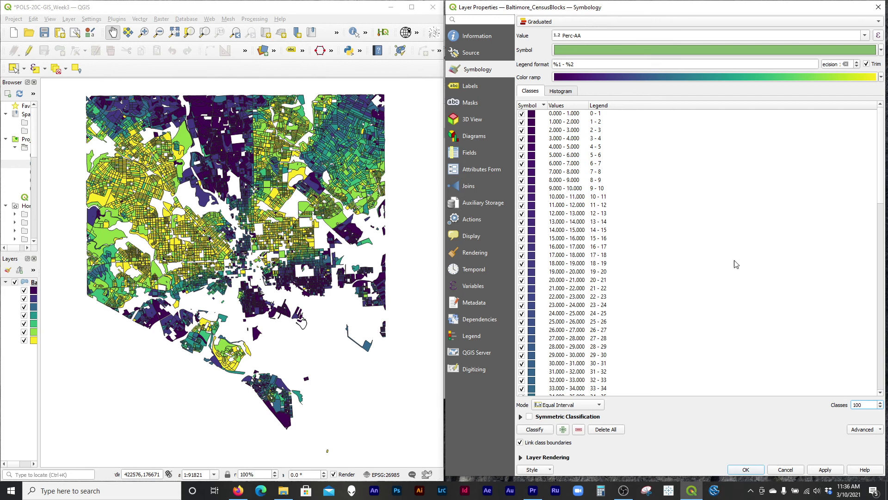
{"action": "left_click", "coordinate": [834, 471]}
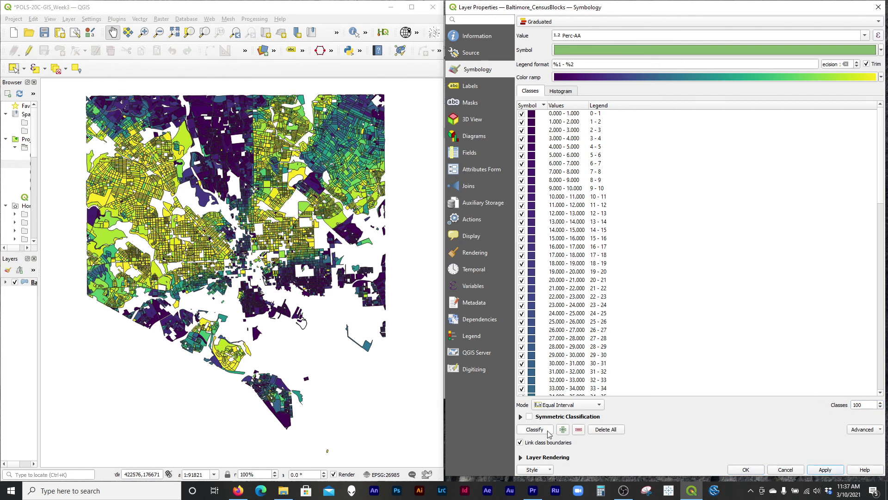
View the histogram of the 100 classes, try 100 histogram bins, and restore the bins to 99
{"action": "left_click", "coordinate": [565, 92]}
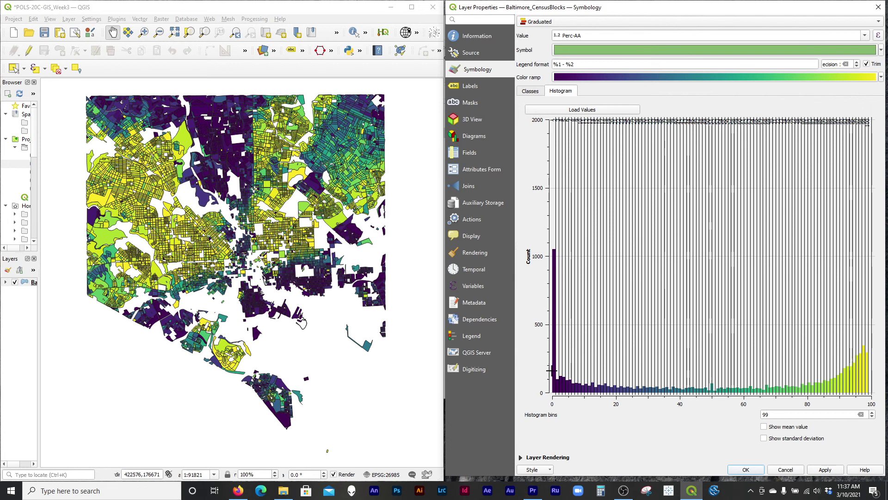
{"action": "double_click", "coordinate": [826, 413]}
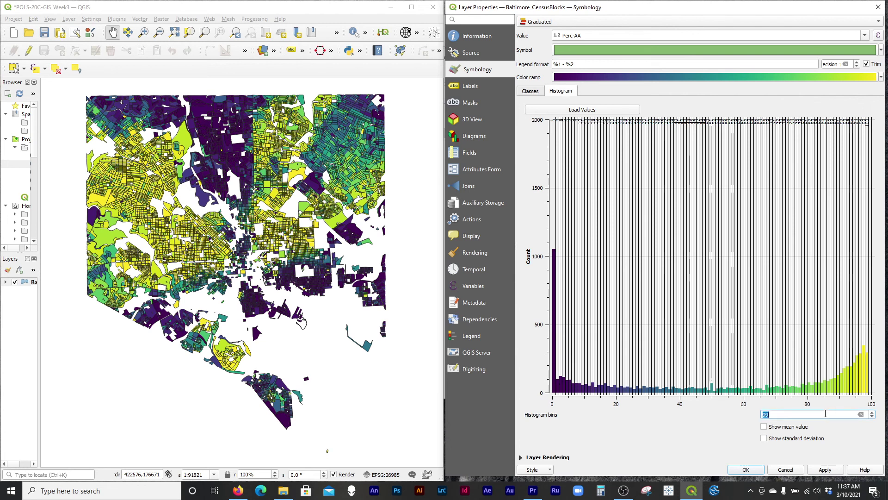
{"action": "scroll", "coordinate": [825, 414], "scroll_direction": "up", "scroll_amount": 1}
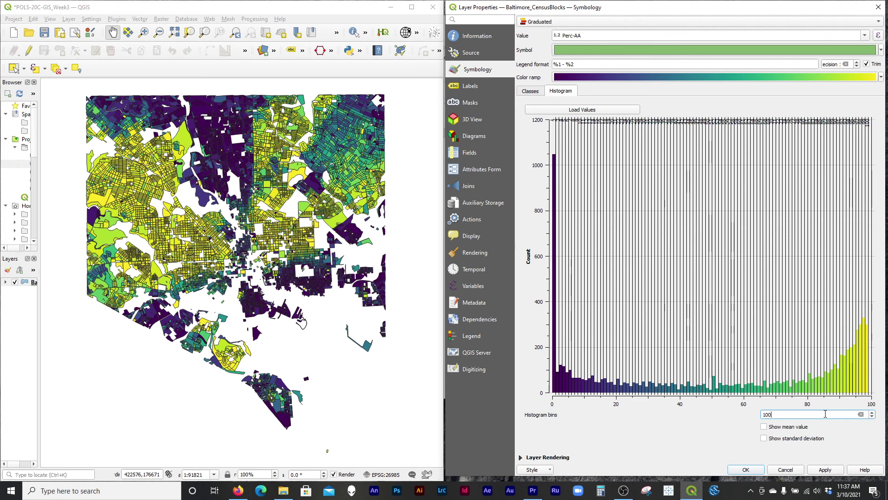
{"action": "type", "text": "99"}
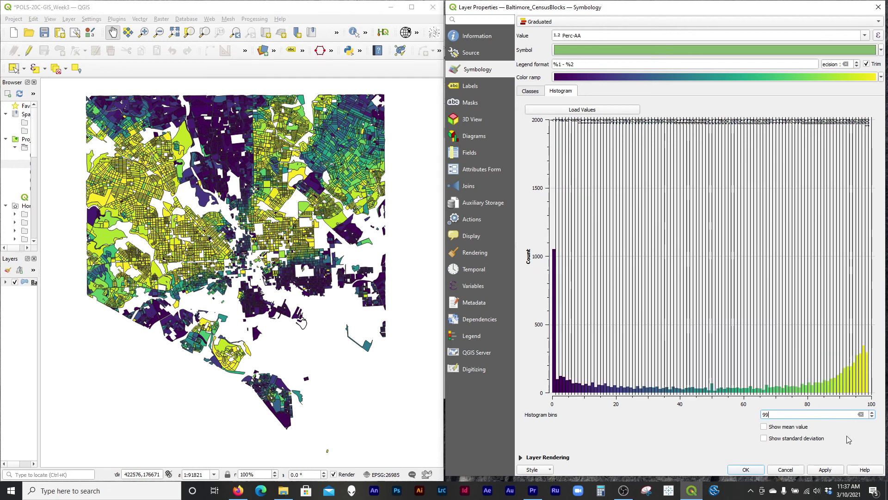
{"action": "left_click", "coordinate": [836, 471]}
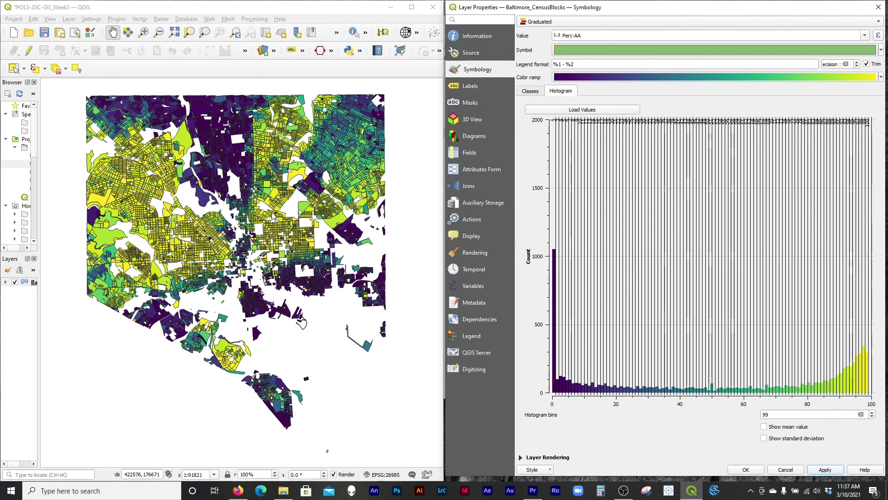
Reduce the number of equal-interval classes to 5 and apply the classification to the map
{"action": "left_click", "coordinate": [530, 91]}
{"action": "left_click_drag", "start_coordinate": [877, 405], "coordinate": [805, 402]}
{"action": "type", "text": "5"}
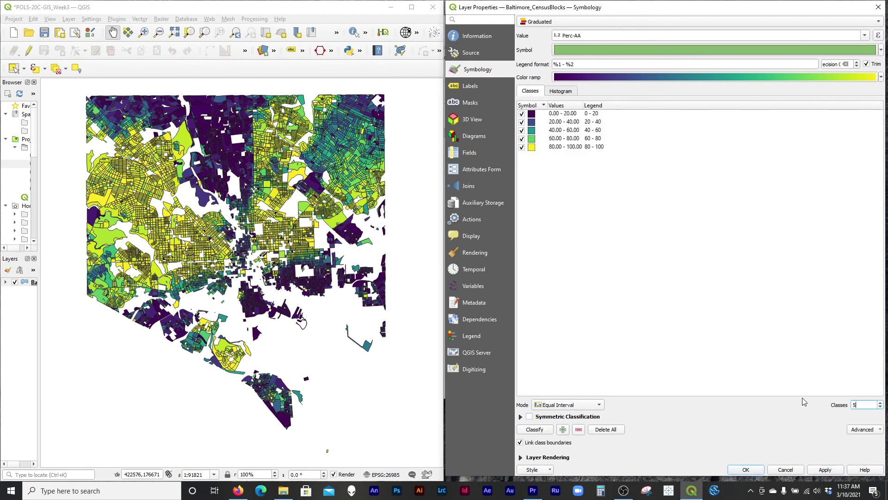
{"action": "left_click", "coordinate": [826, 469]}
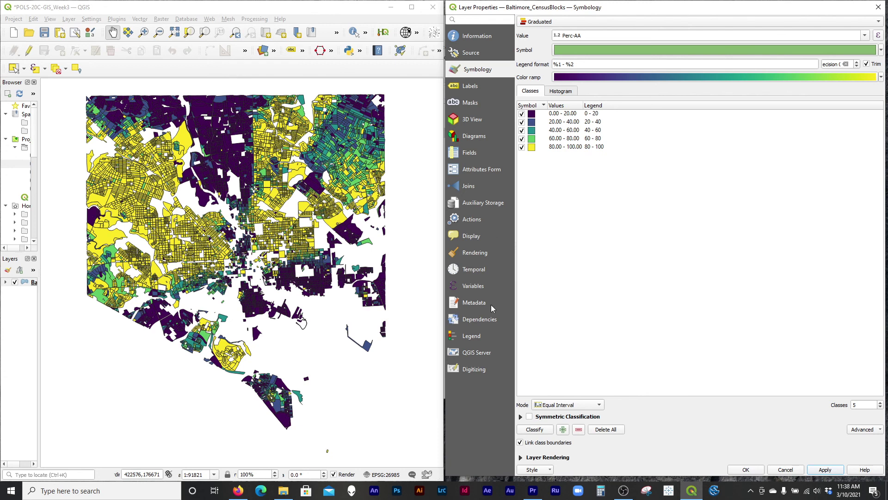
Switch the classification mode to Natural Breaks (Jenks) and compare its class ranges with the breaks in the histogram
{"action": "left_click", "coordinate": [590, 409]}
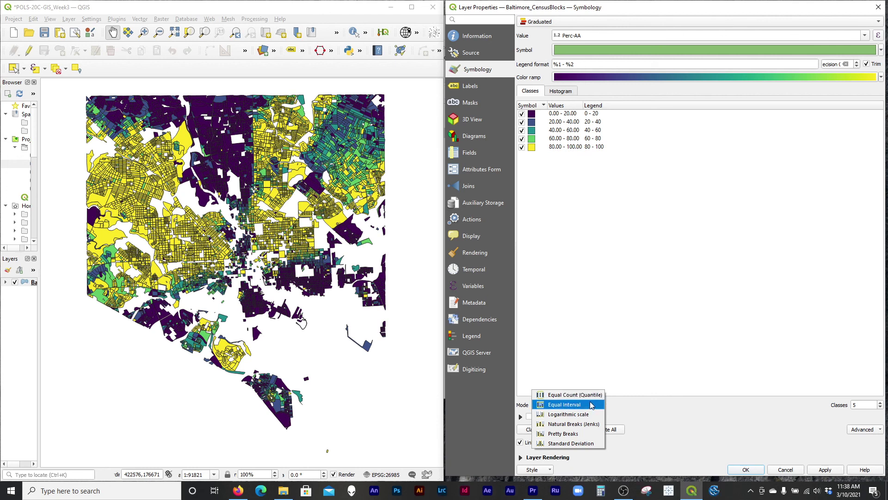
{"action": "left_click", "coordinate": [574, 424]}
{"action": "left_click", "coordinate": [566, 92]}
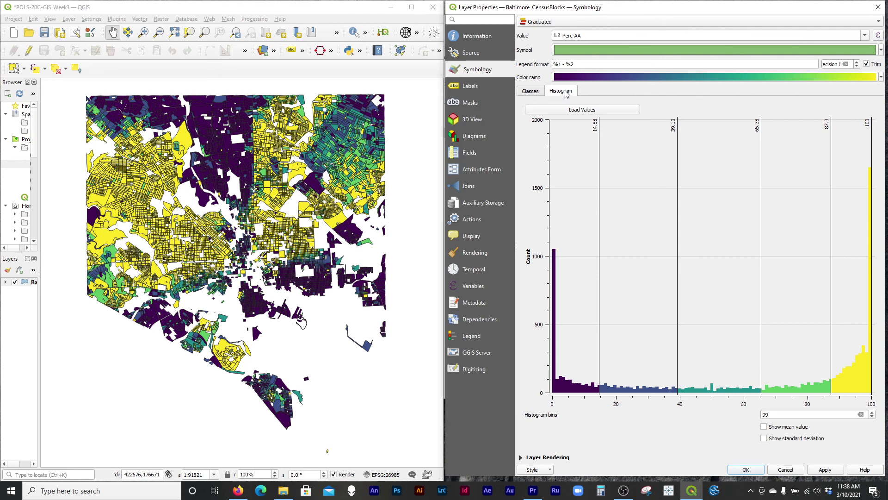
{"action": "left_click", "coordinate": [534, 91]}
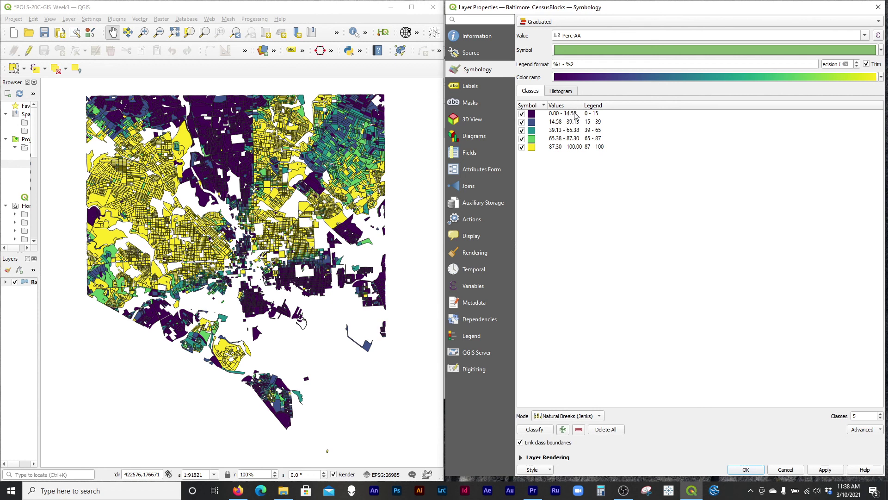
{"action": "left_click", "coordinate": [576, 115]}
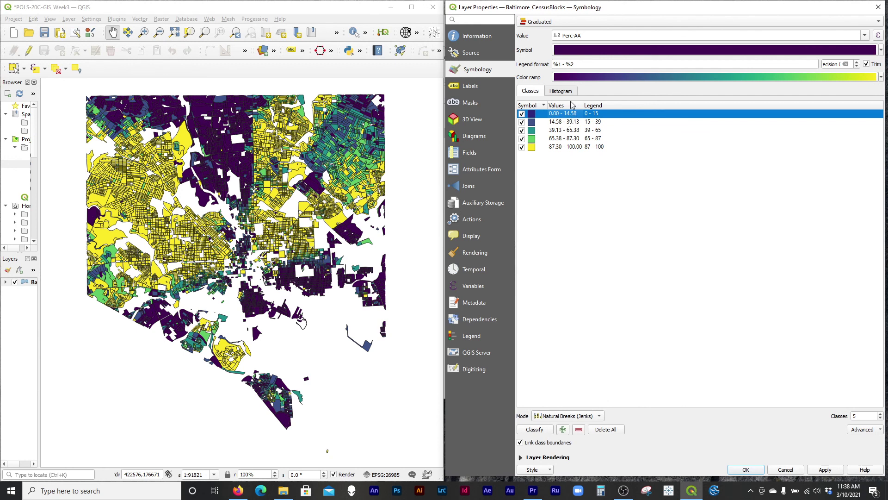
{"action": "left_click", "coordinate": [561, 91]}
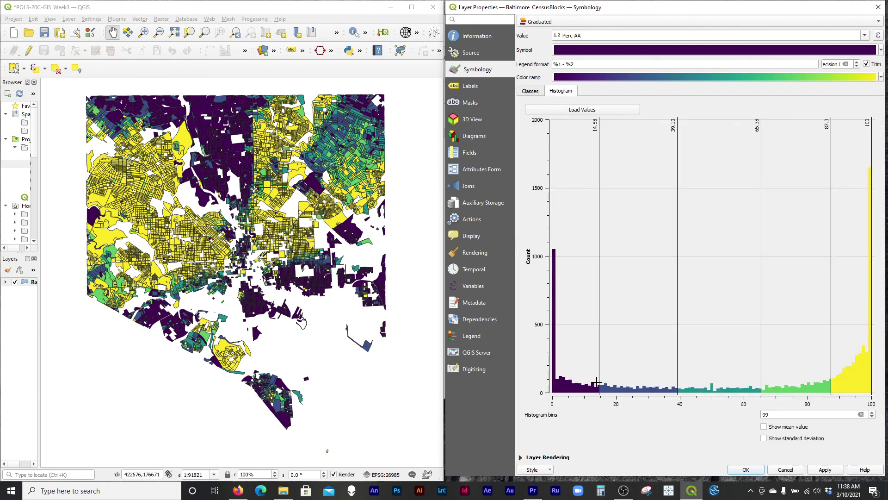